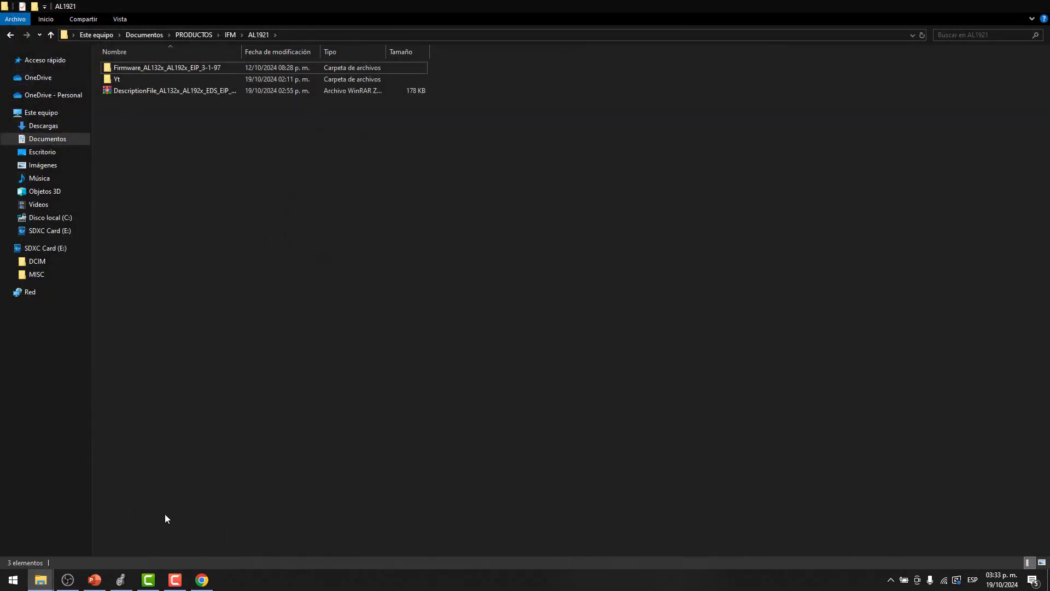
# - Extract the DescriptionFile_AL132x_AL192x_EDS_EIP_3-1-97 archive into its own folder and locate the ifm_IOL_Master_AL1921 EDS file inside
pyautogui.click(165, 517)
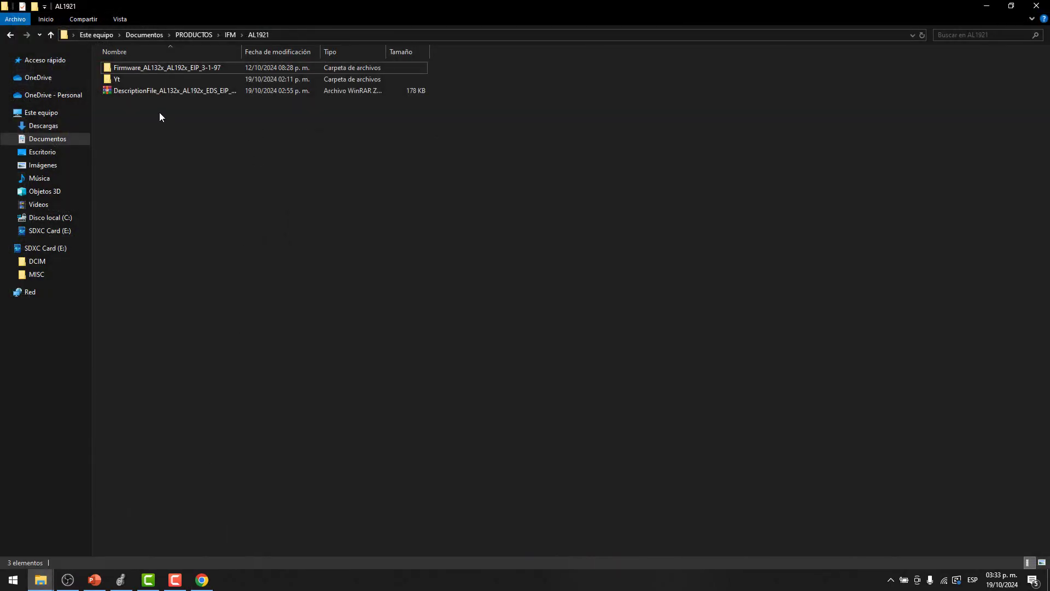
pyautogui.rightClick(151, 92)
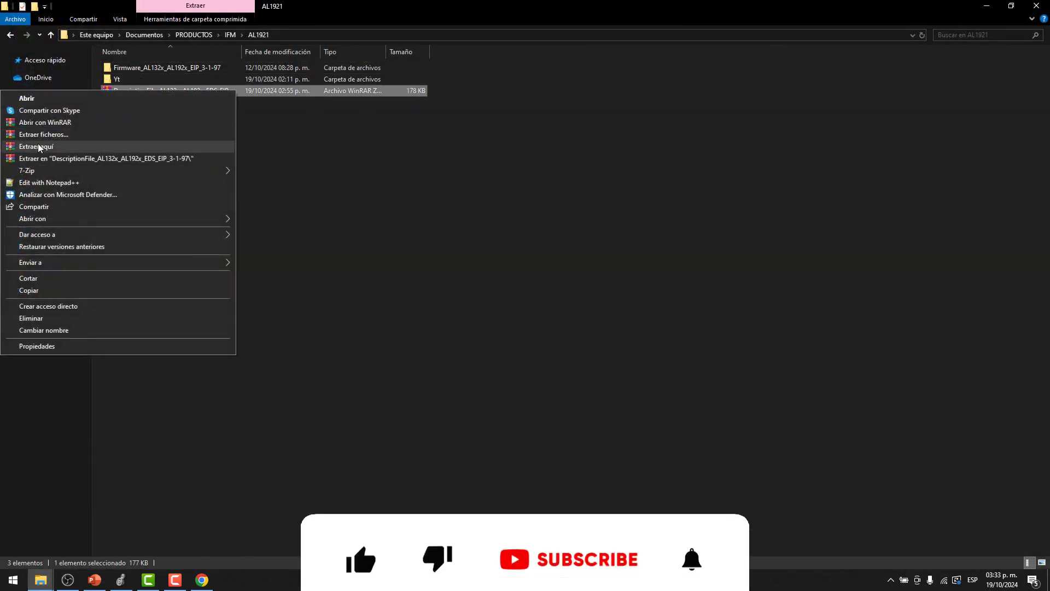
pyautogui.click(33, 158)
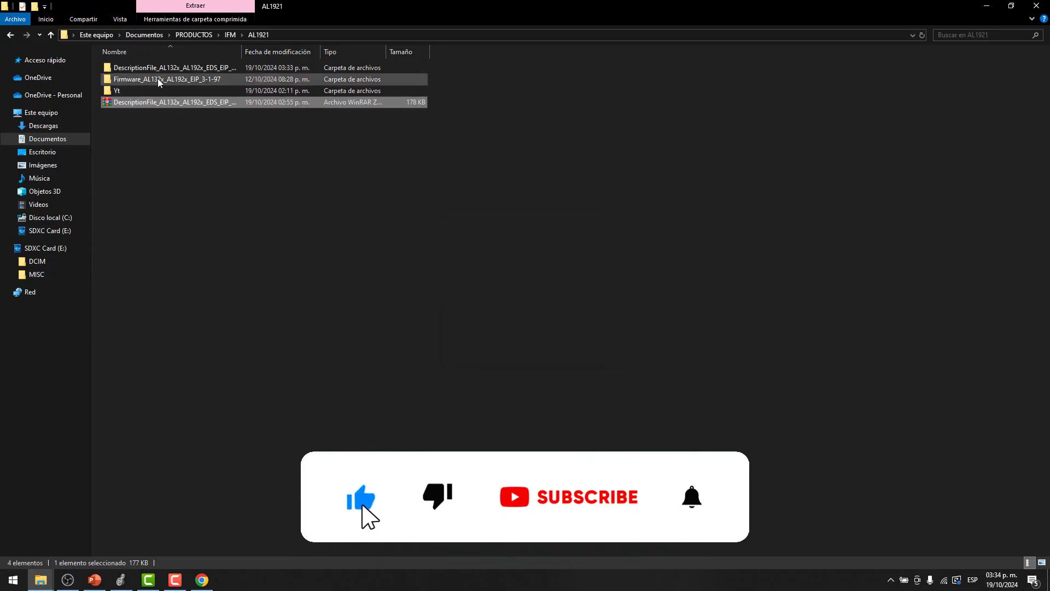
pyautogui.doubleClick(160, 68)
pyautogui.doubleClick(175, 67)
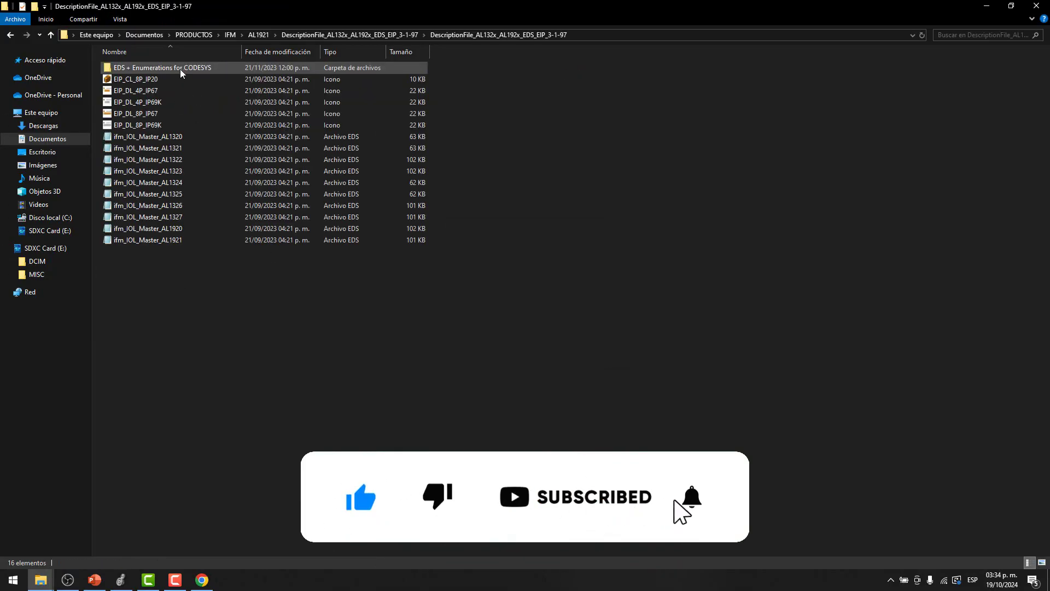
pyautogui.click(180, 240)
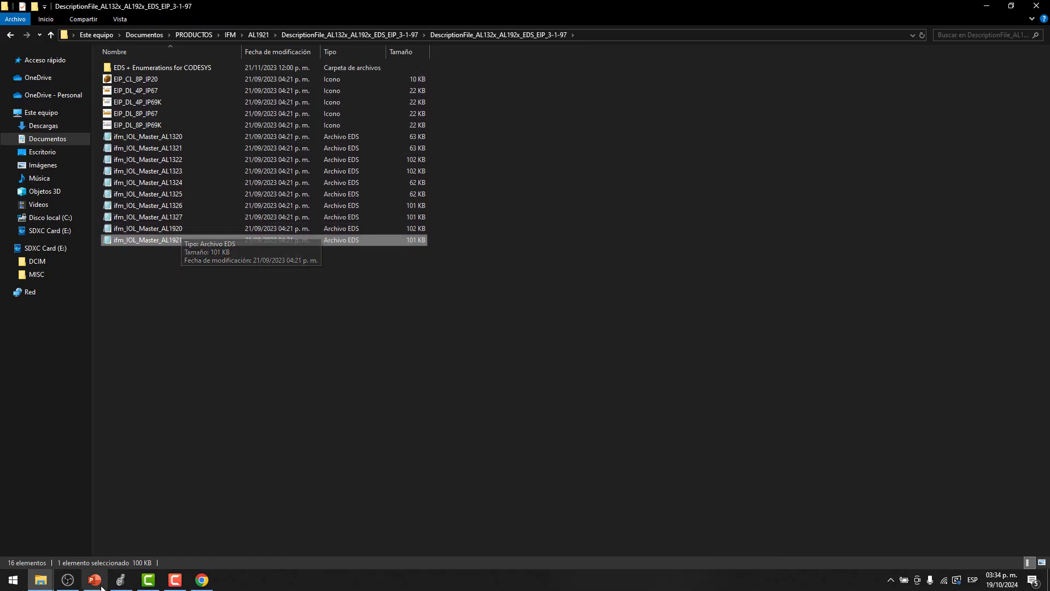
# - Switch to Logix Designer and check the installed software version
pyautogui.click(120, 581)
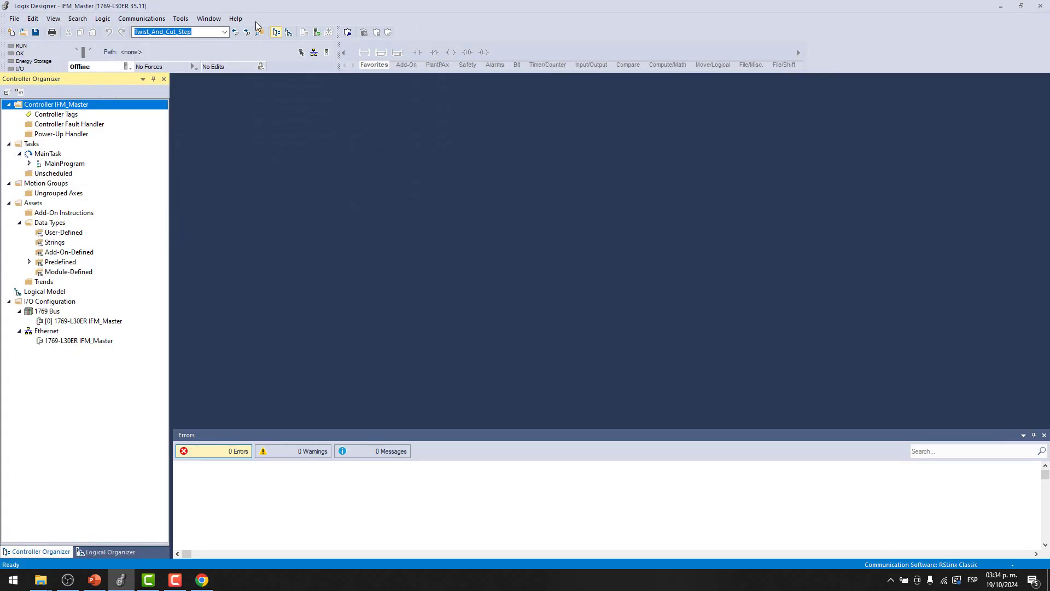
pyautogui.click(235, 18)
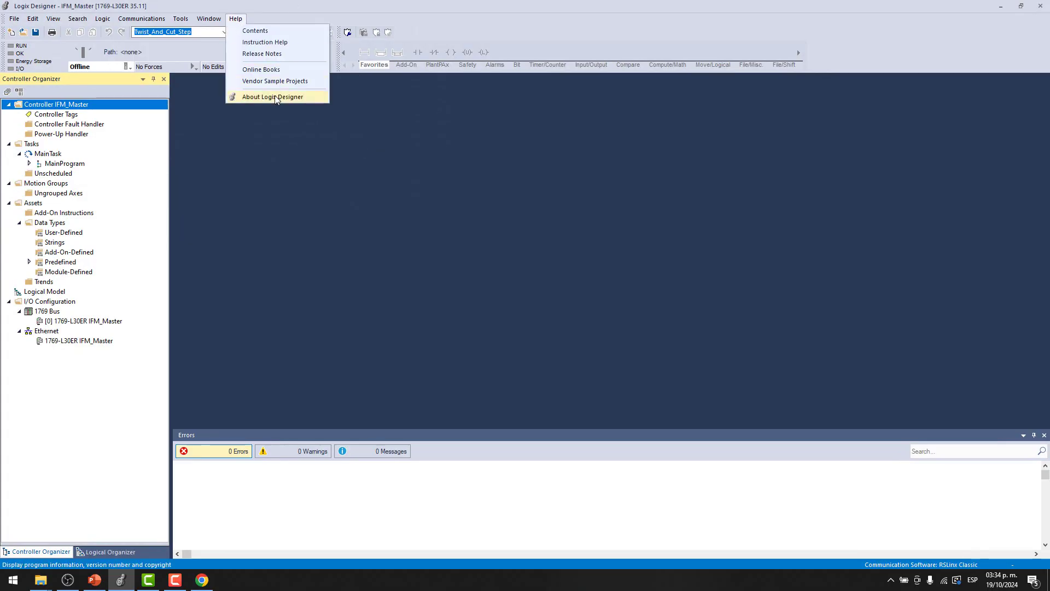
pyautogui.click(275, 98)
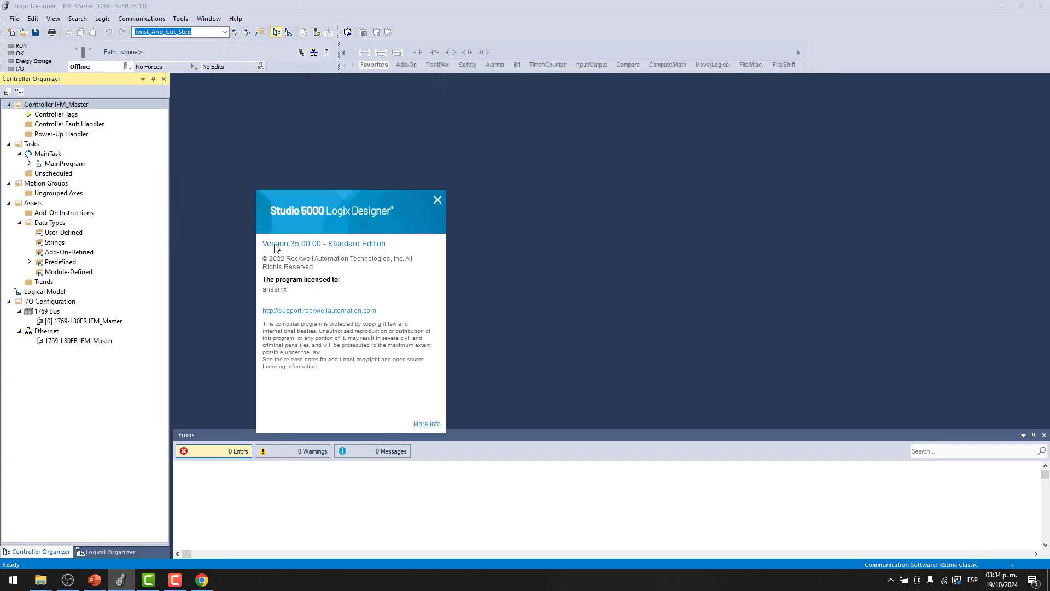
pyautogui.click(502, 198)
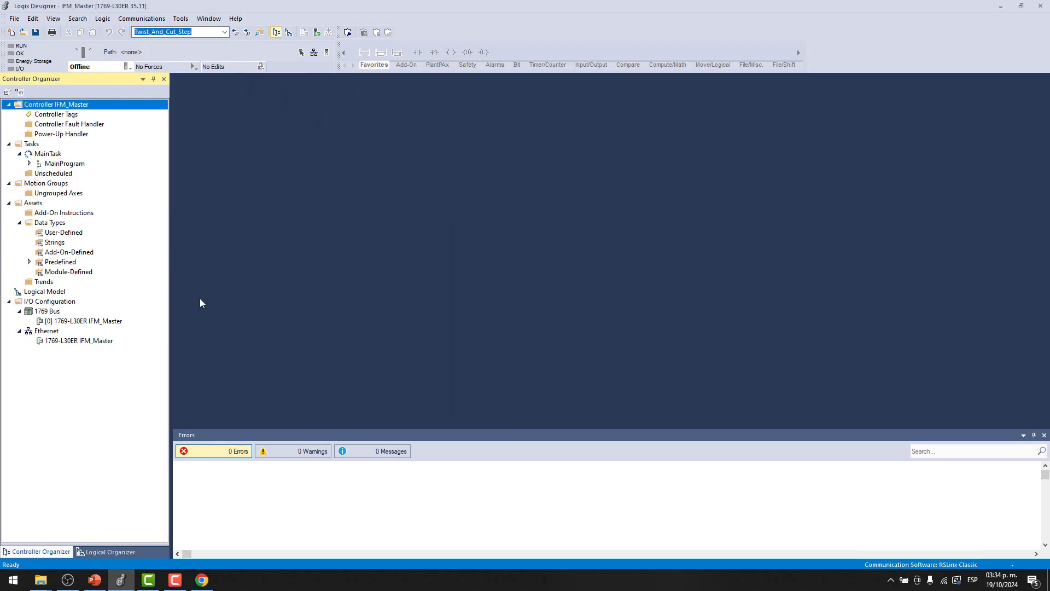
# - Start the EDS Hardware Installation Tool to register a single device description file and choose ifm_IOL_Master_AL1921
pyautogui.click(181, 19)
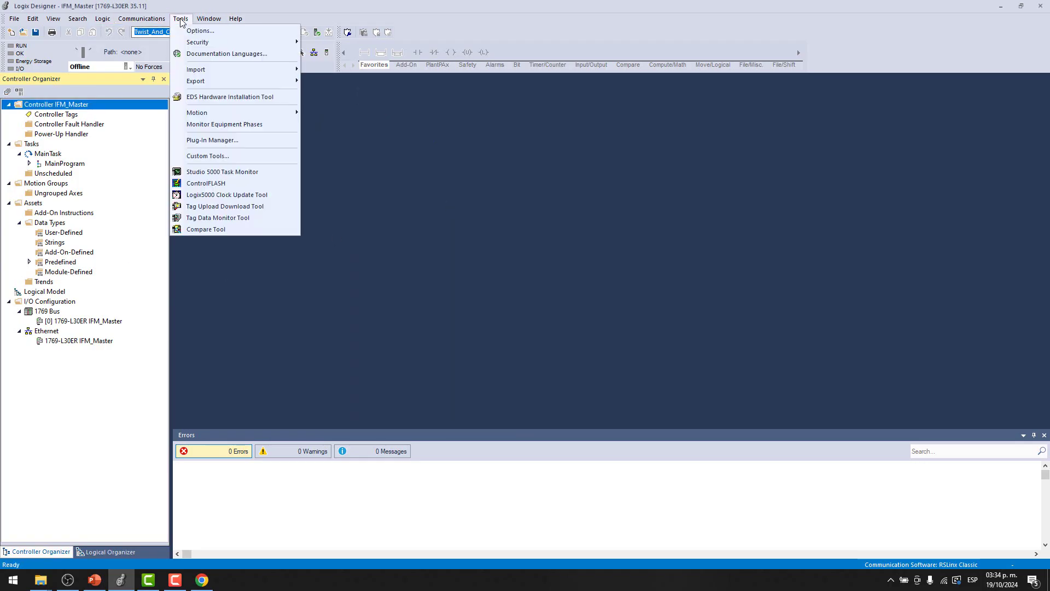
pyautogui.click(180, 19)
pyautogui.click(180, 19)
pyautogui.click(218, 97)
pyautogui.click(651, 425)
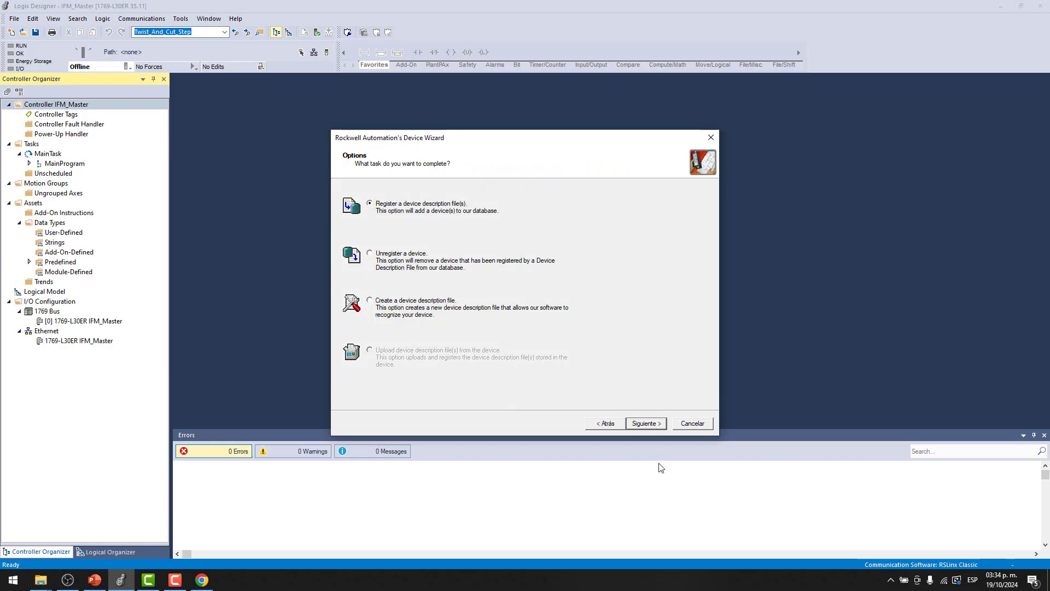
pyautogui.click(649, 425)
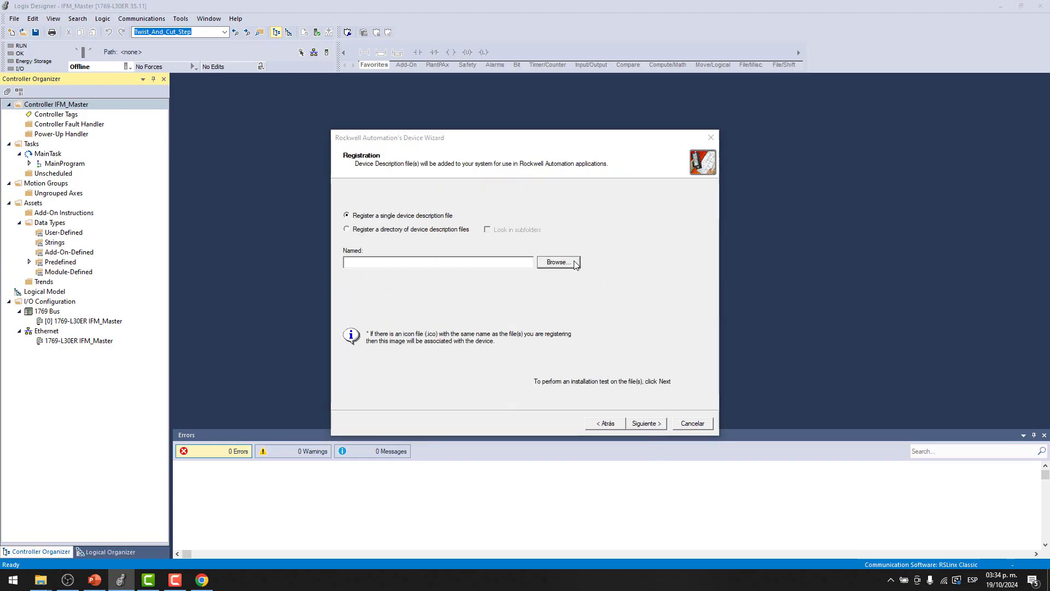
pyautogui.click(574, 263)
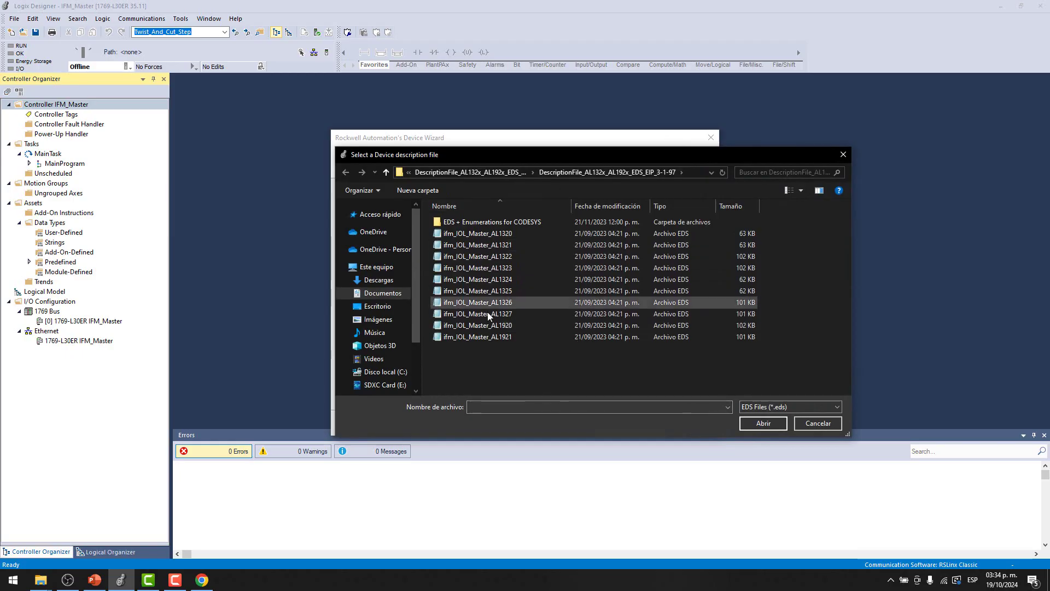
pyautogui.click(492, 336)
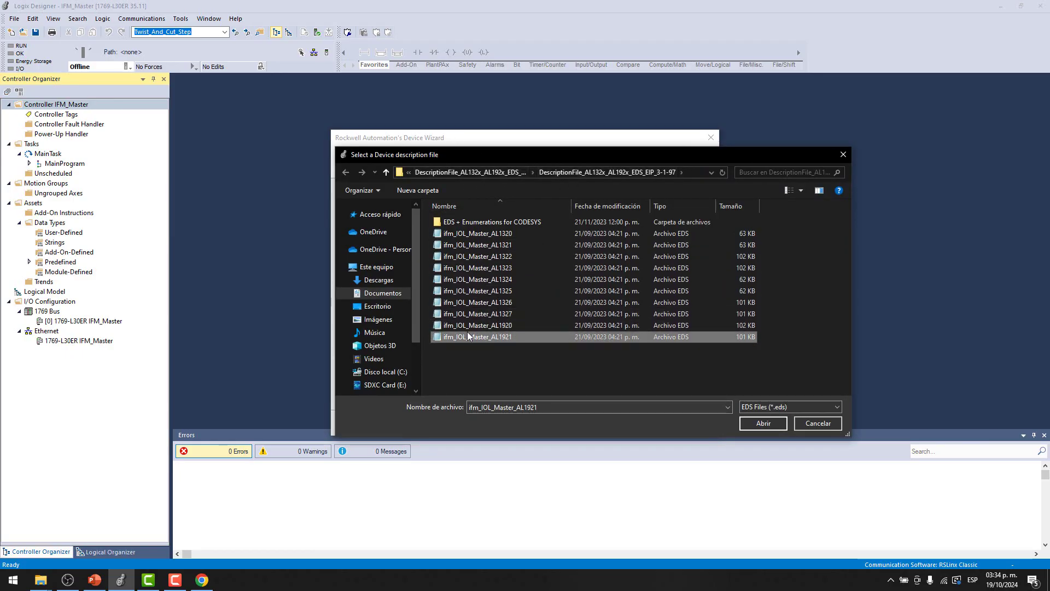
pyautogui.click(761, 423)
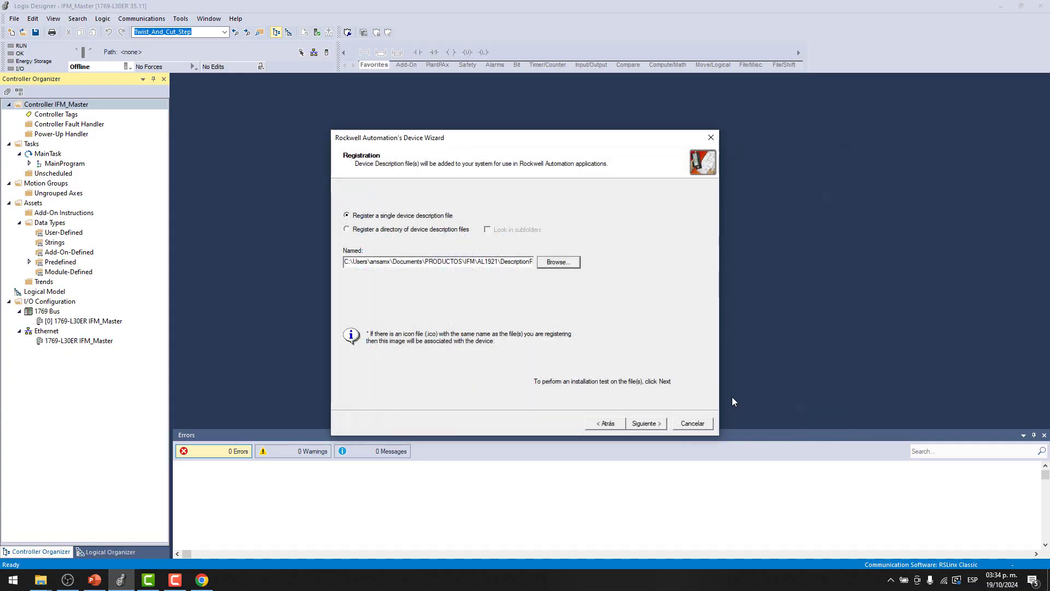
# - Run the installation test on the chosen EDS file, keep the default device icon and complete the registration
pyautogui.click(650, 424)
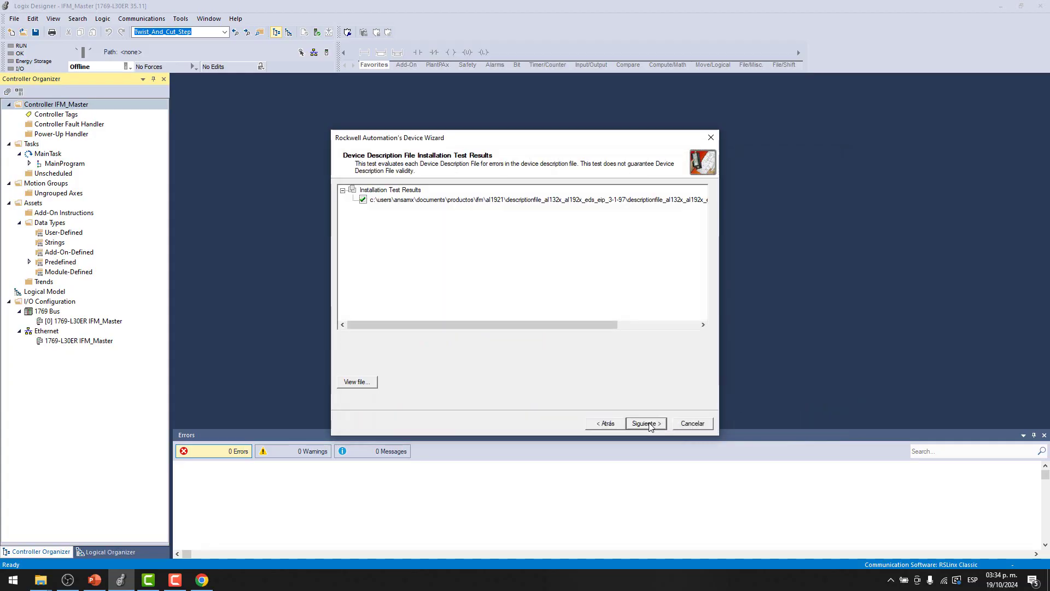
pyautogui.click(649, 425)
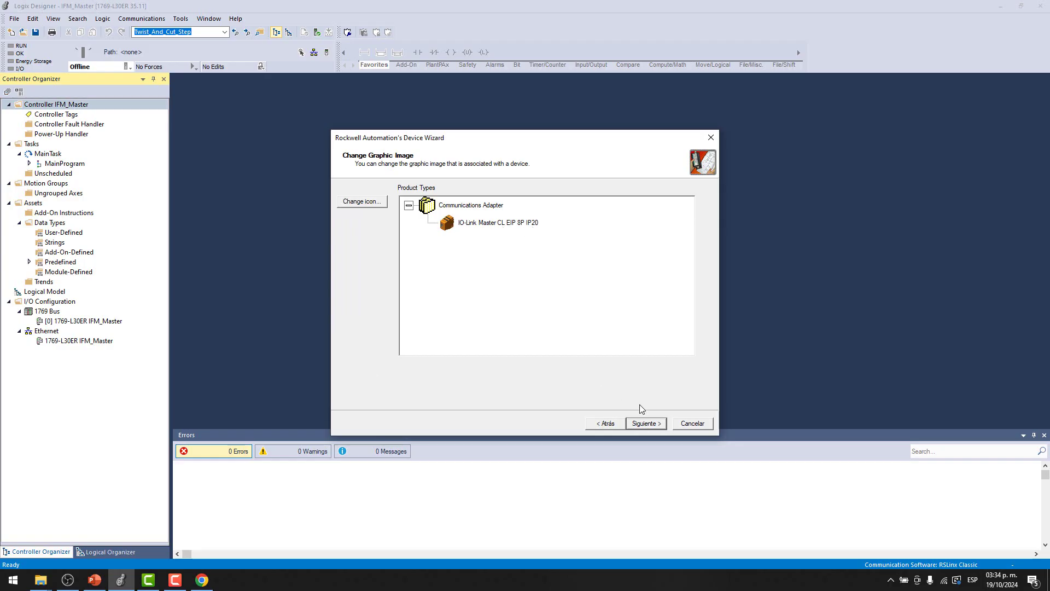
pyautogui.click(652, 426)
pyautogui.click(651, 425)
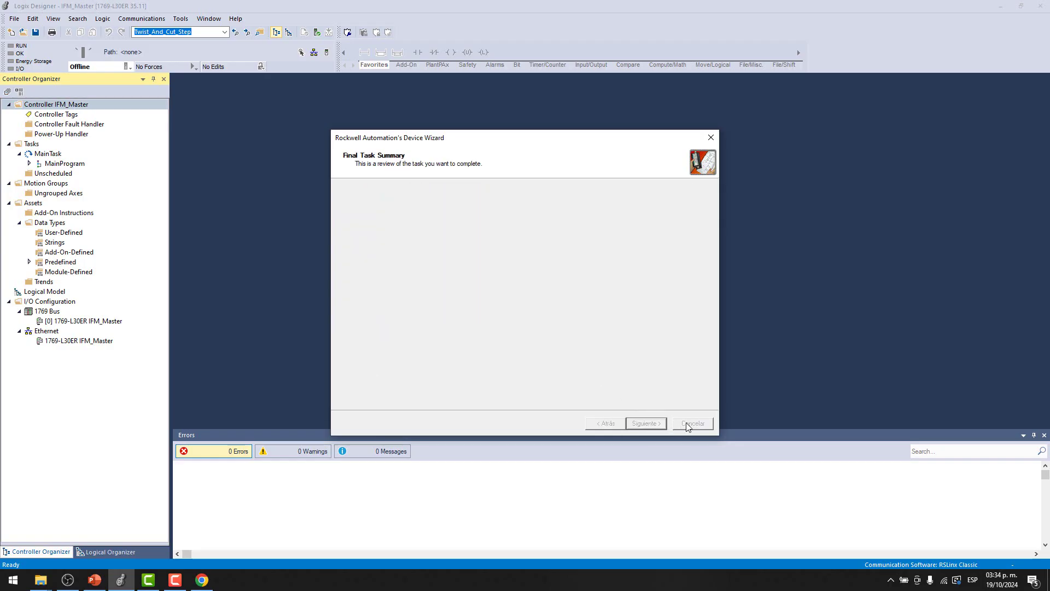
pyautogui.click(647, 424)
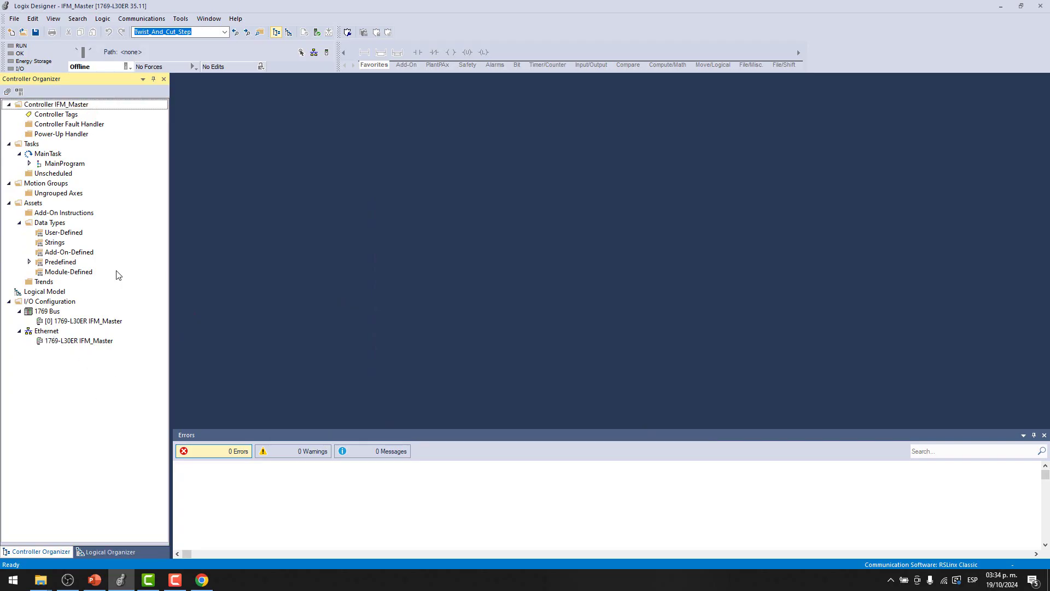
# - Start a new module on the Ethernet network, searching the catalog for al192 and choosing the AL1921 IO-Link Master
pyautogui.click(51, 331)
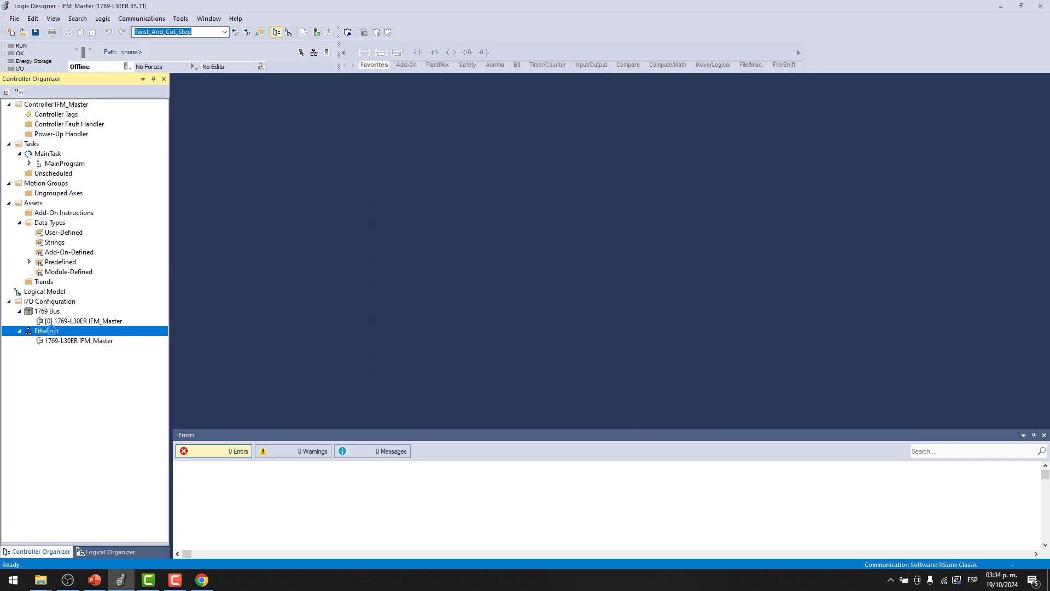
pyautogui.rightClick(68, 331)
pyautogui.click(125, 335)
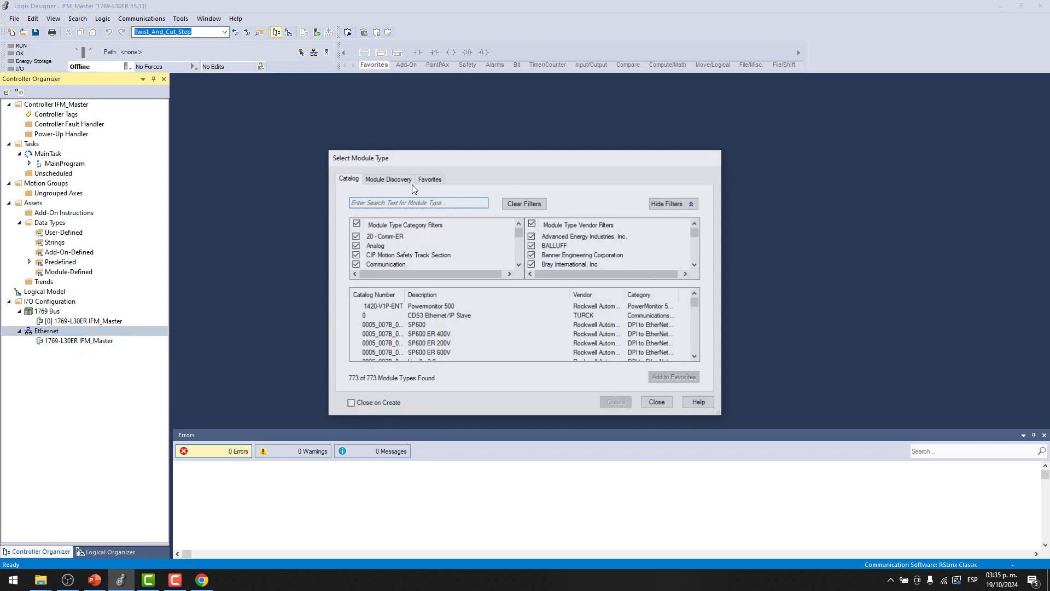
pyautogui.click(392, 202)
pyautogui.write('al1')
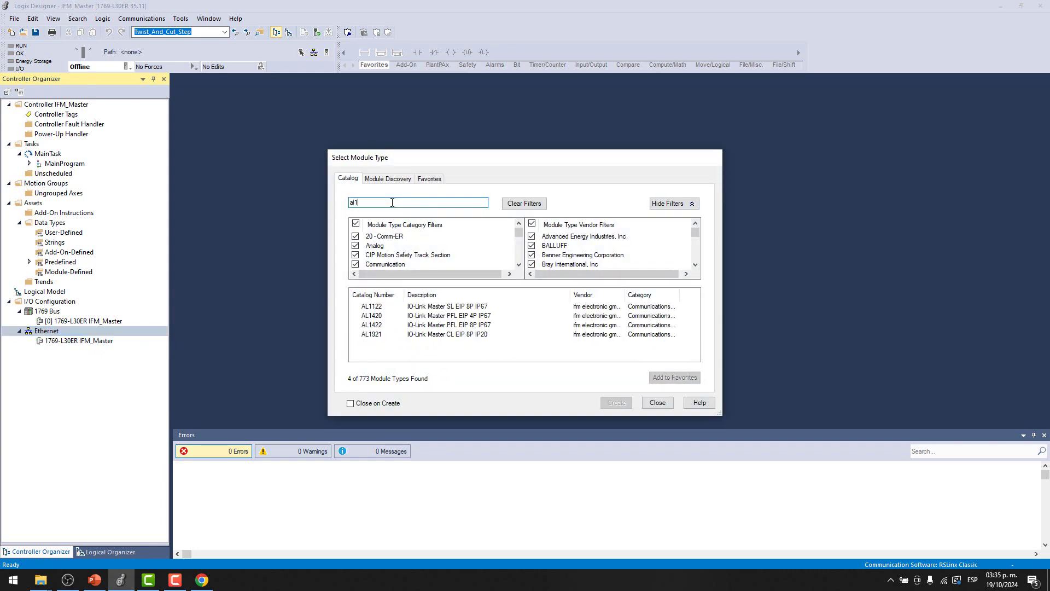
pyautogui.write('92')
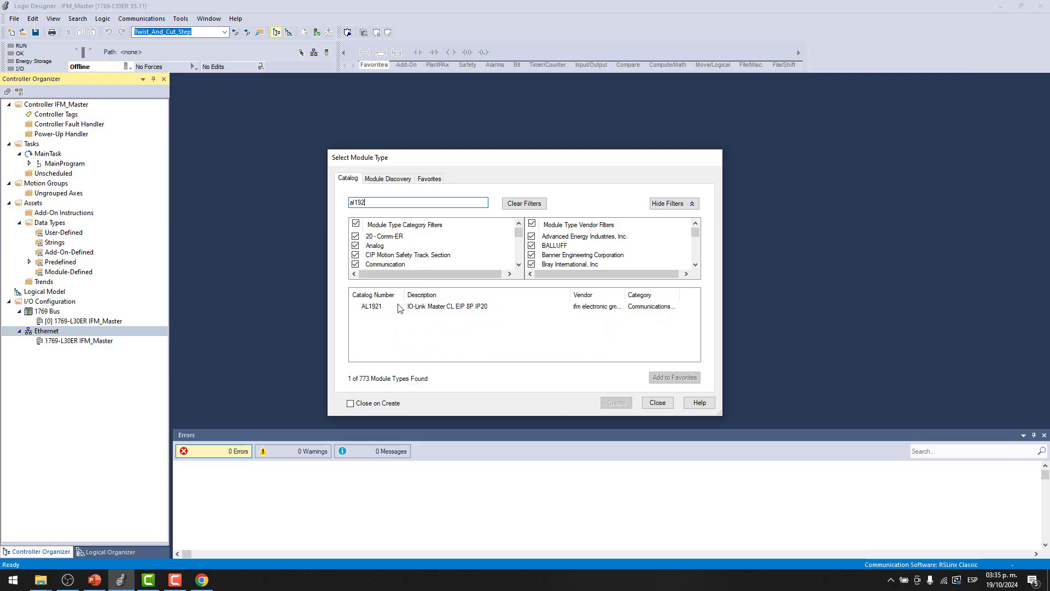
pyautogui.click(401, 307)
pyautogui.click(616, 402)
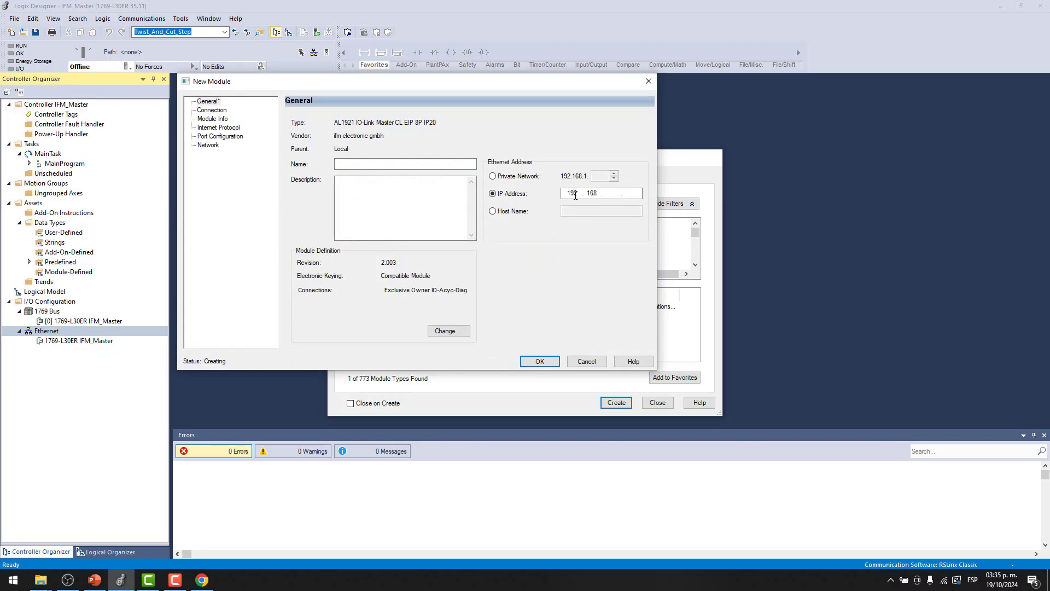
# - Set the new module's IP address to 192.168.0.130 and its connection data type to INT
pyautogui.write('30')
pyautogui.click(445, 332)
pyautogui.click(438, 217)
pyautogui.click(443, 213)
pyautogui.click(425, 241)
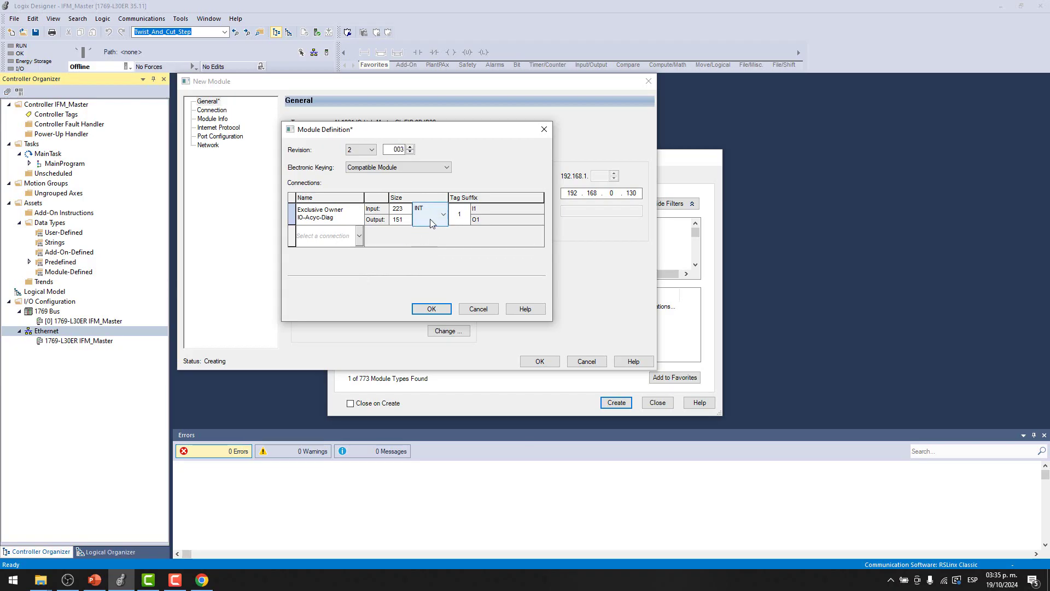
pyautogui.click(431, 309)
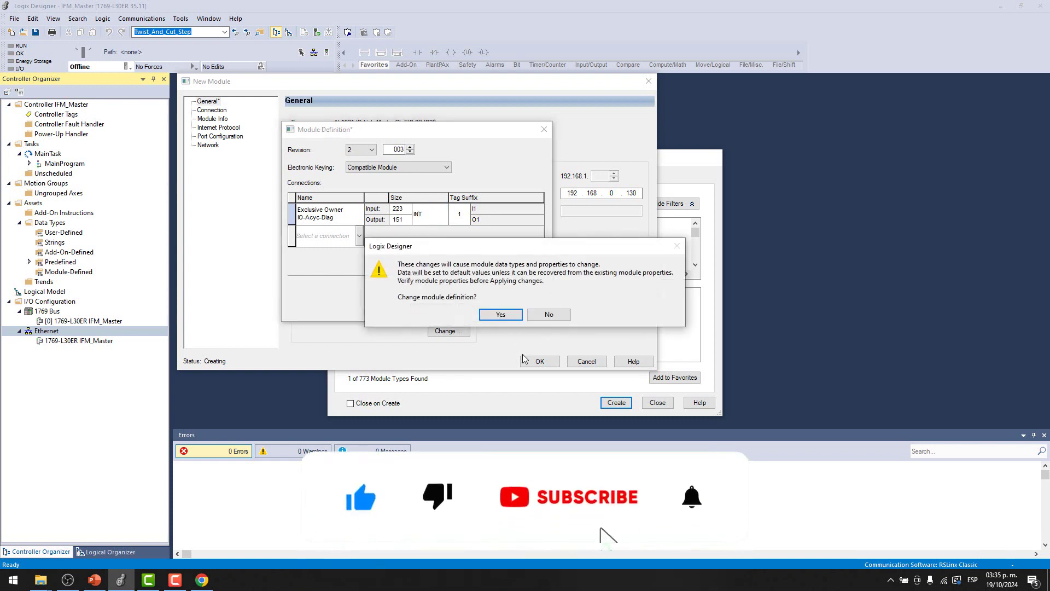
pyautogui.click(553, 314)
# - Name the module IFM, create it under Ethernet and close the module catalog
pyautogui.click(540, 361)
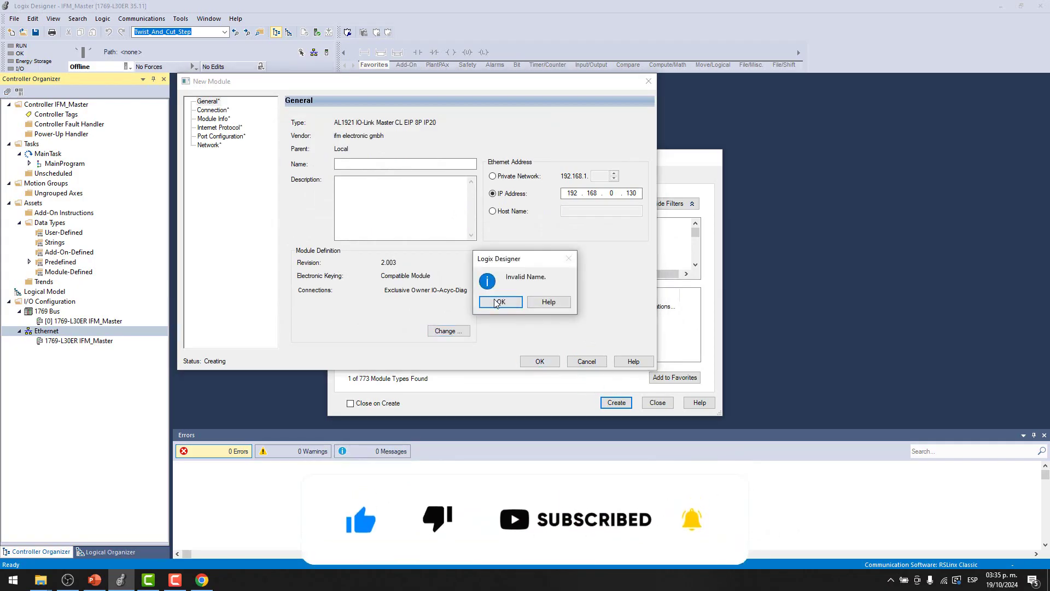
pyautogui.click(507, 302)
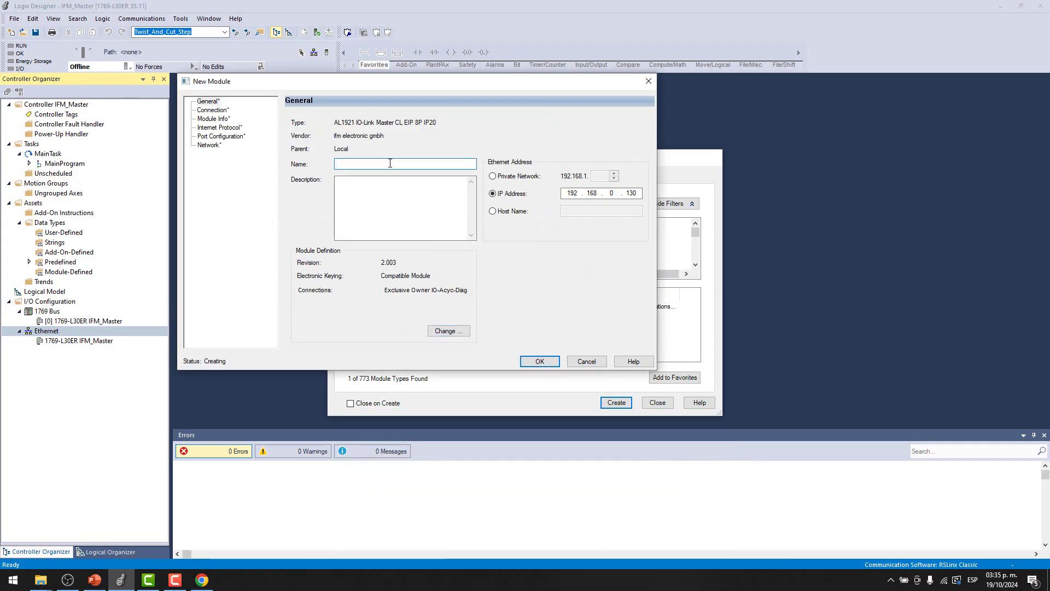
pyautogui.write('IFM')
pyautogui.press('capslock')
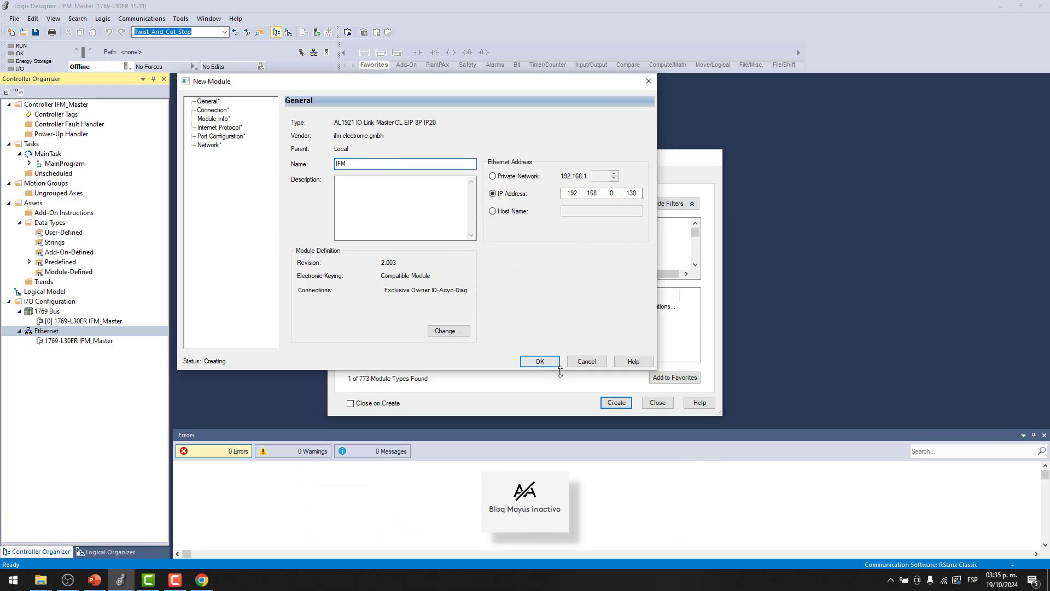
pyautogui.click(540, 361)
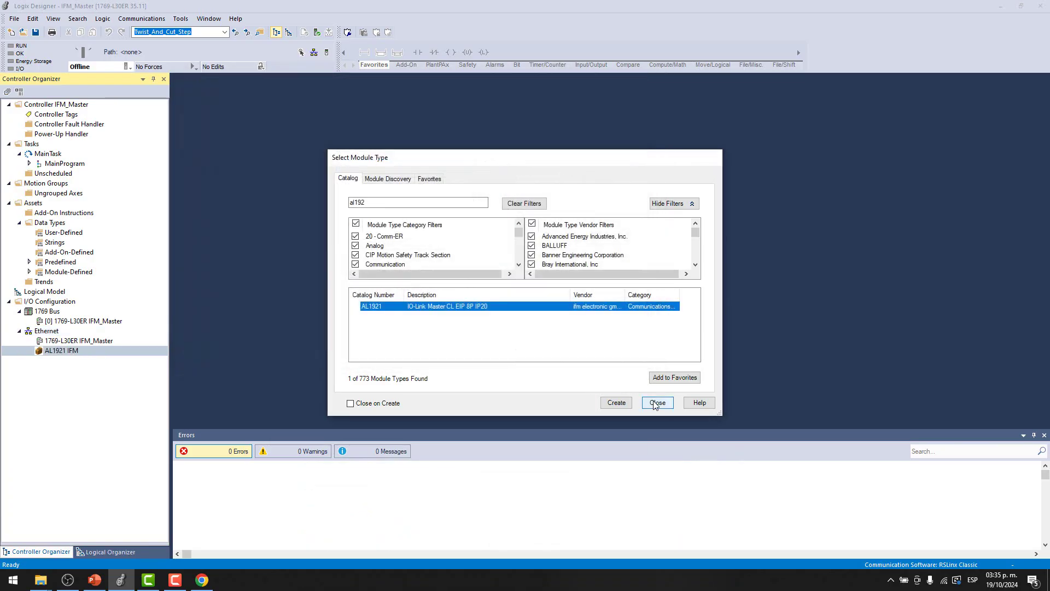
pyautogui.click(657, 402)
# - Browse the network with Who Active and download the project to the 1769-L30ER controller at 192.168.0.10
pyautogui.click(148, 19)
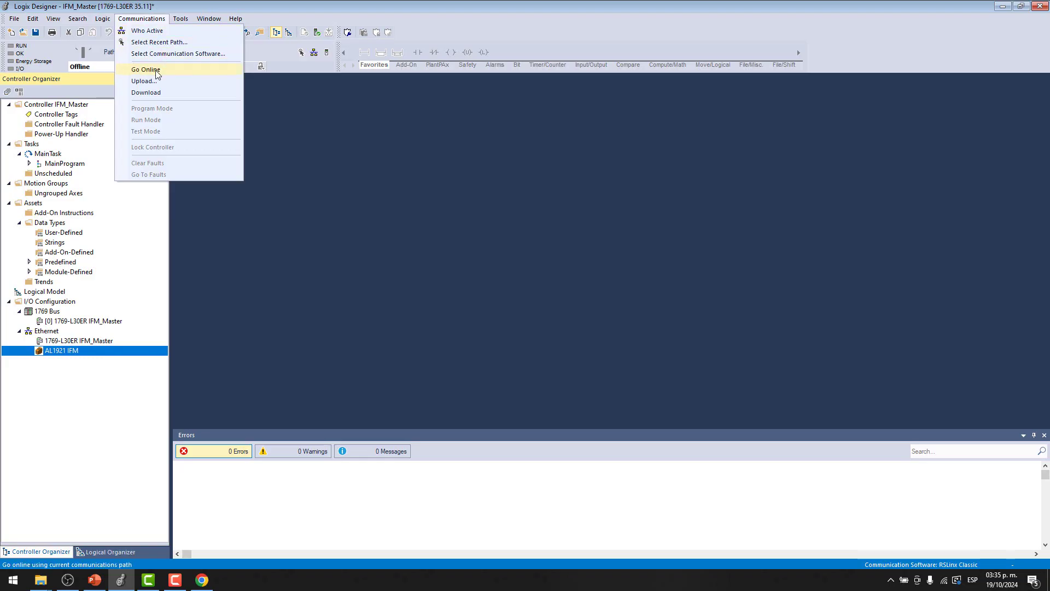
pyautogui.click(147, 30)
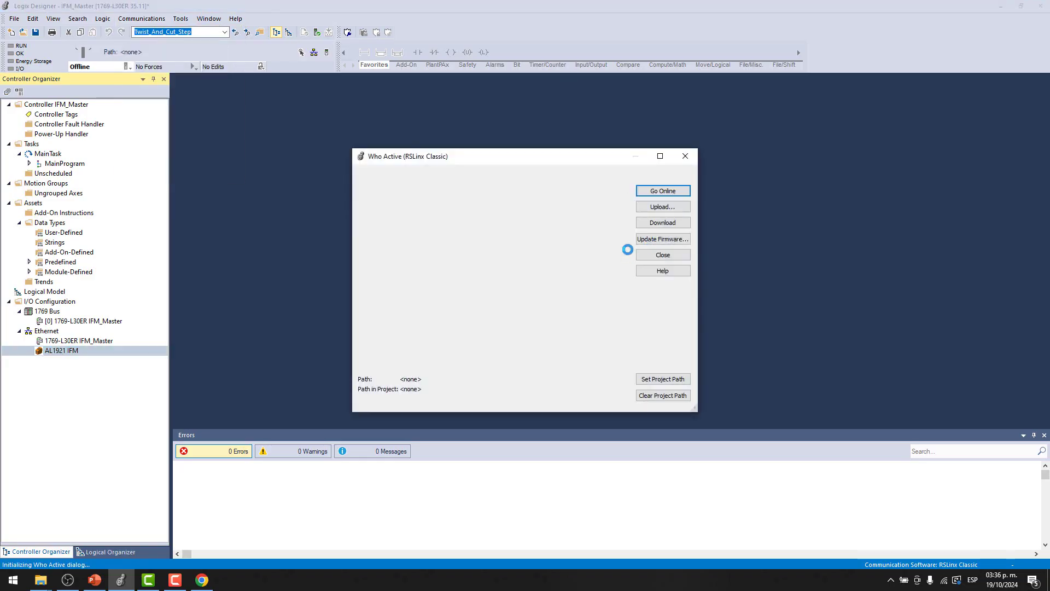
pyautogui.click(377, 229)
pyautogui.scroll(-5, 520, 253)
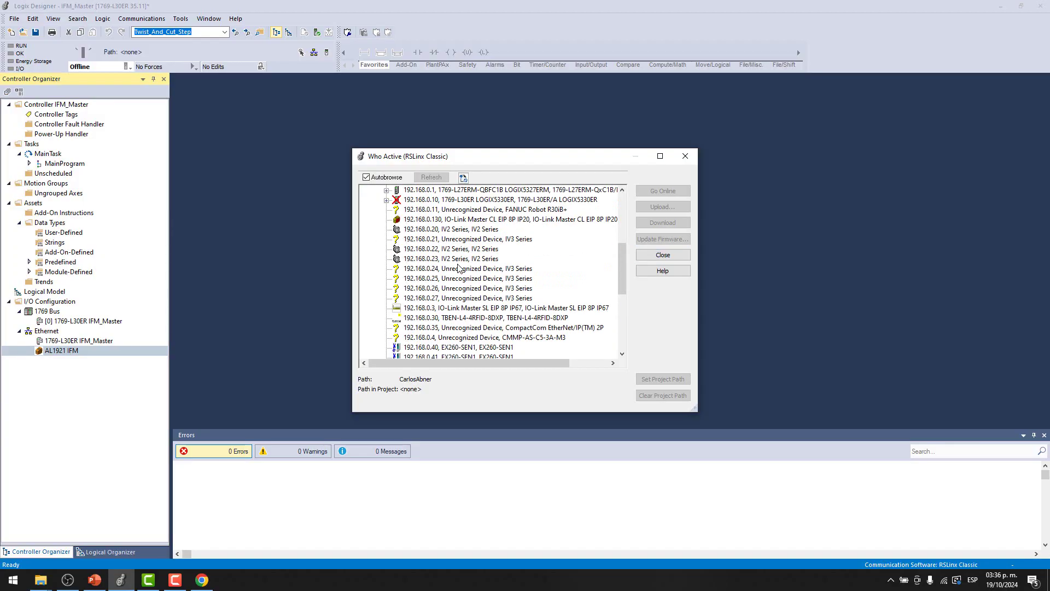
pyautogui.scroll(1, 437, 237)
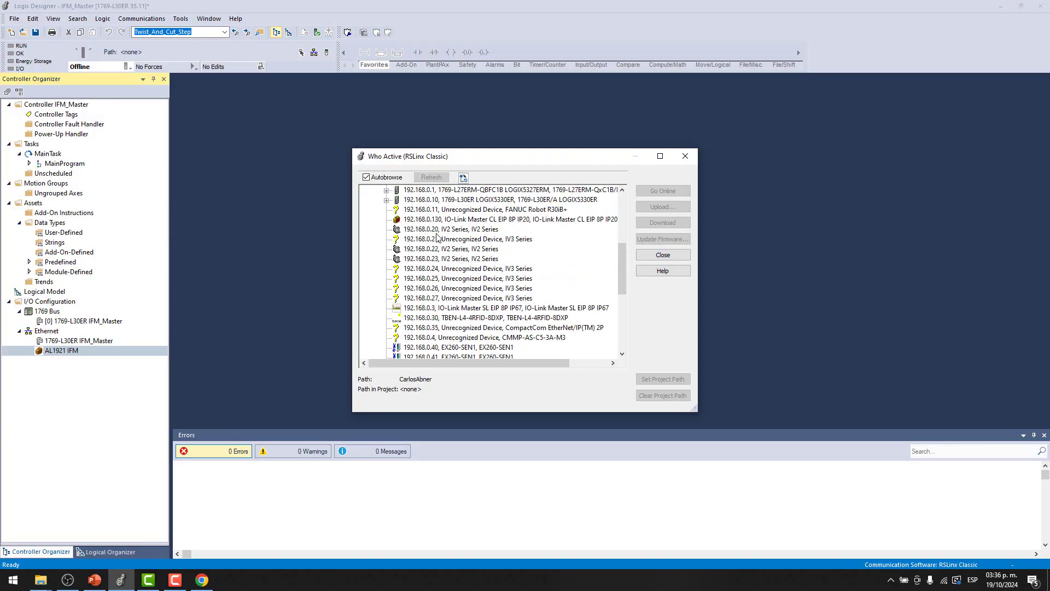
pyautogui.click(444, 200)
pyautogui.click(665, 221)
pyautogui.click(536, 483)
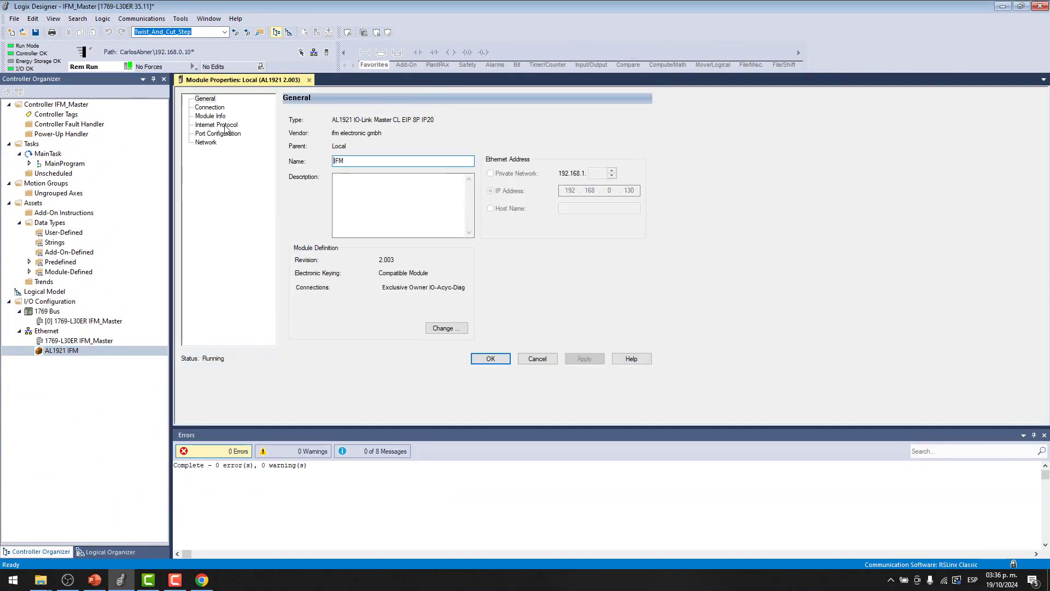
# - Check the AL1921 module's identification and status information, and close its properties
pyautogui.click(210, 116)
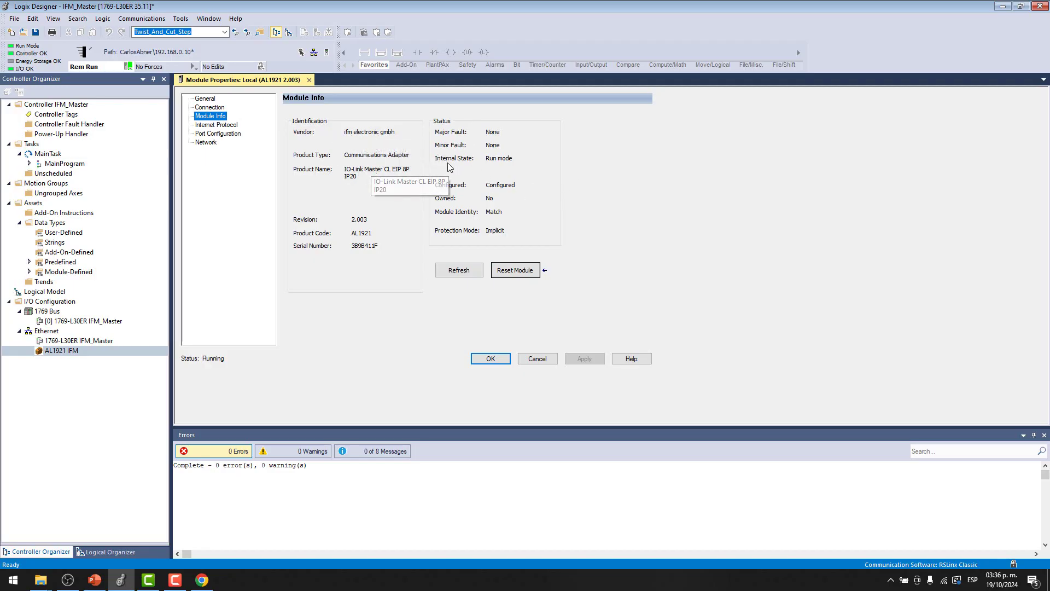
pyautogui.click(491, 358)
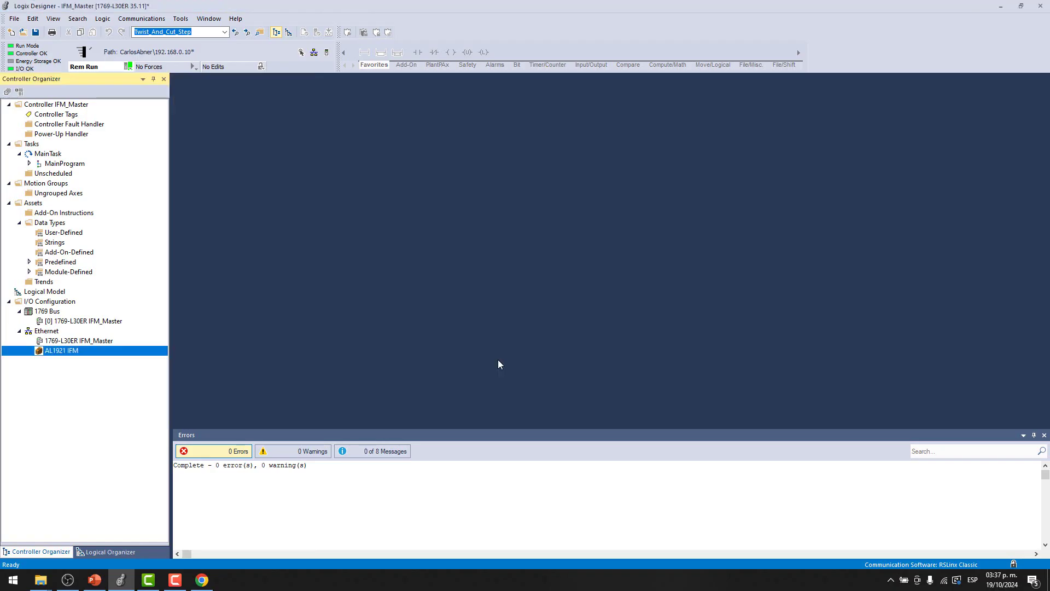
# - Open the controller tags and expand IFM:C to review its per-port configuration parameters, including the port modes
pyautogui.doubleClick(55, 115)
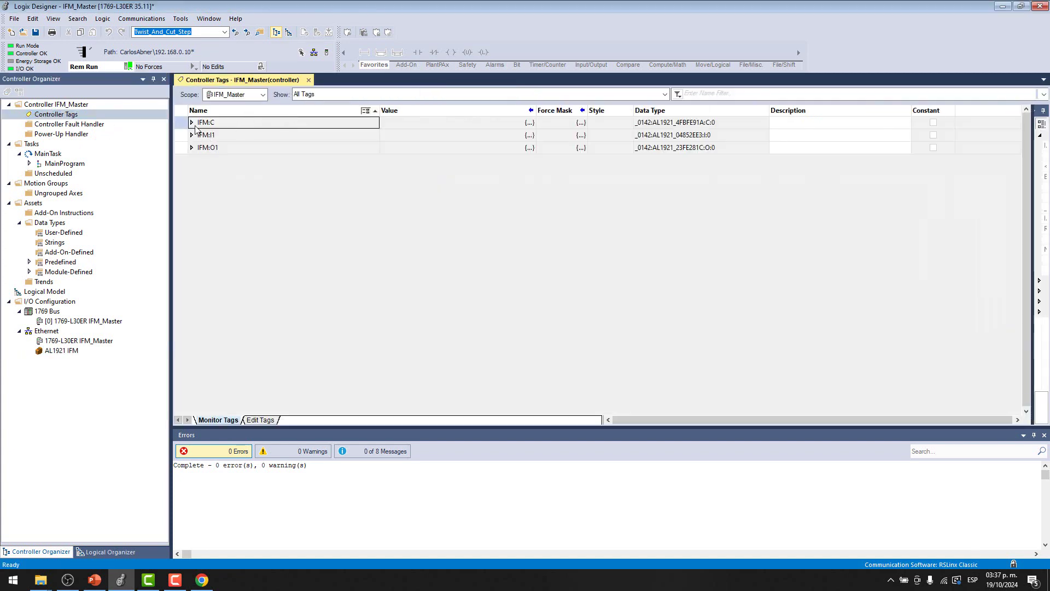
pyautogui.click(191, 123)
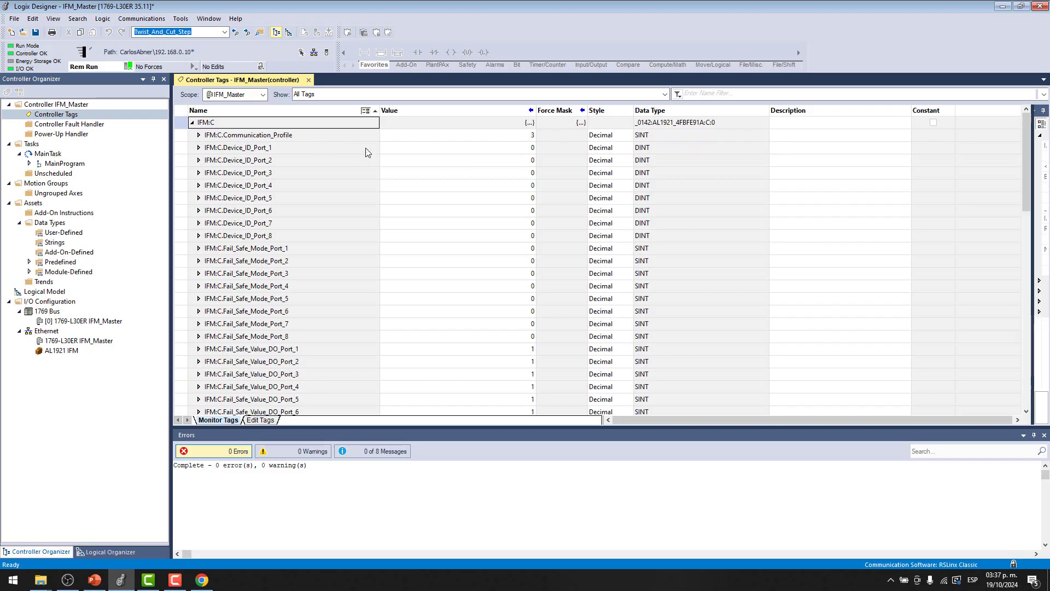
pyautogui.scroll(-5, 376, 226)
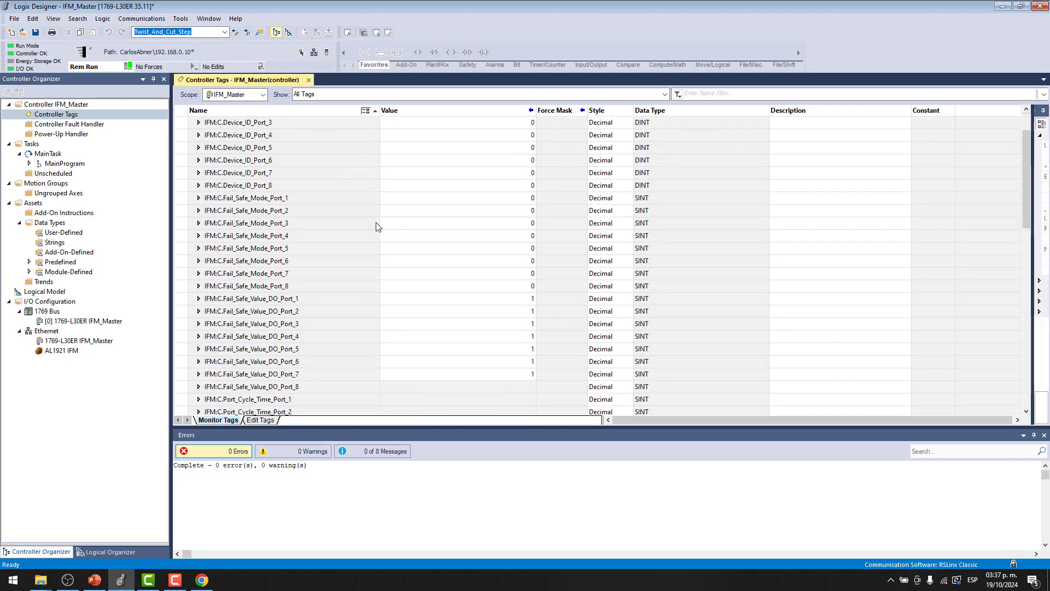
pyautogui.scroll(-10, 376, 227)
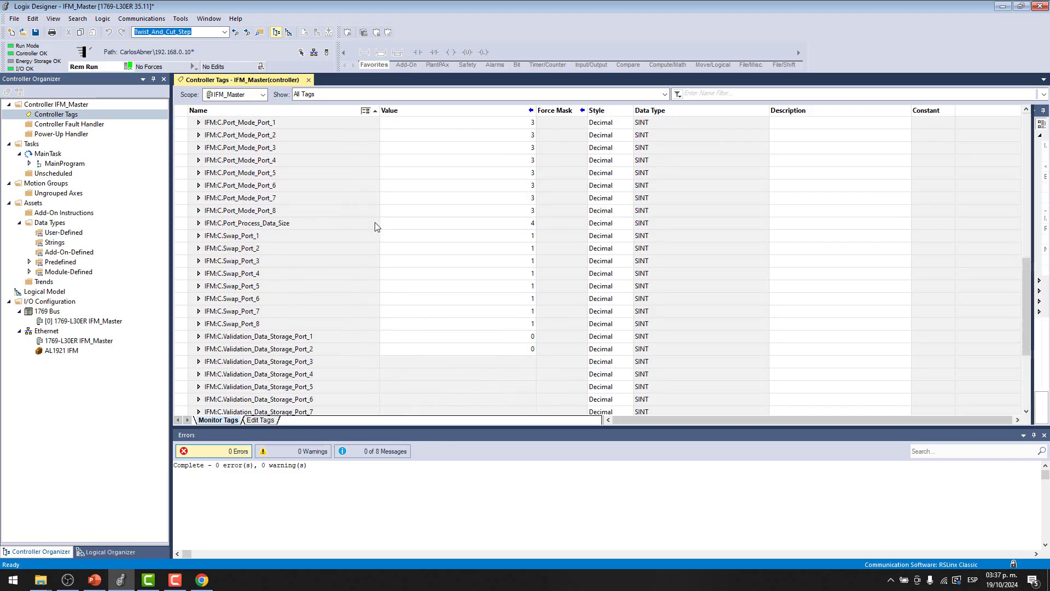
pyautogui.scroll(2, 375, 224)
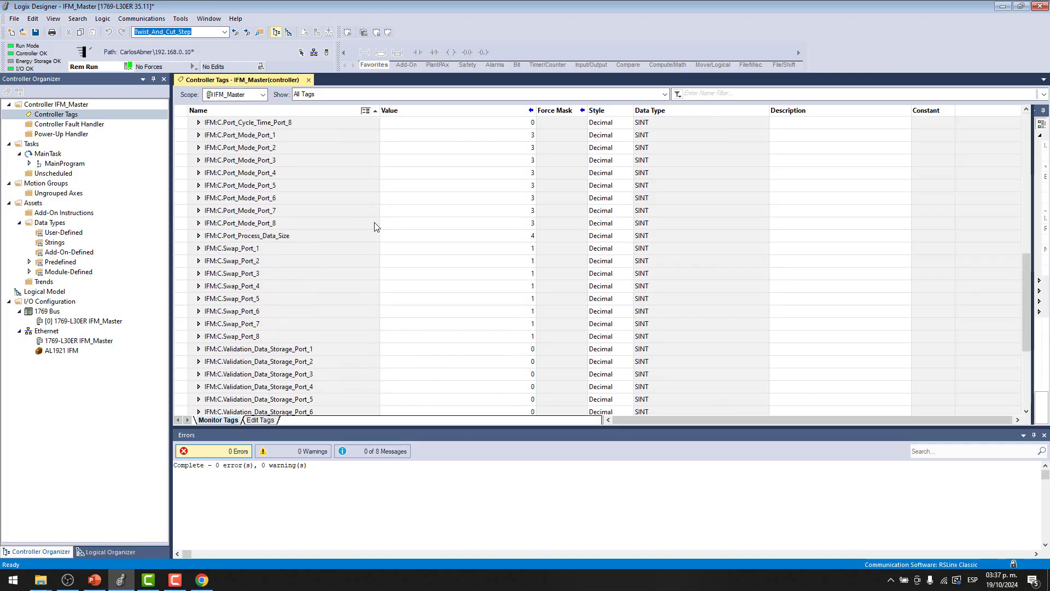
pyautogui.scroll(-1, 374, 223)
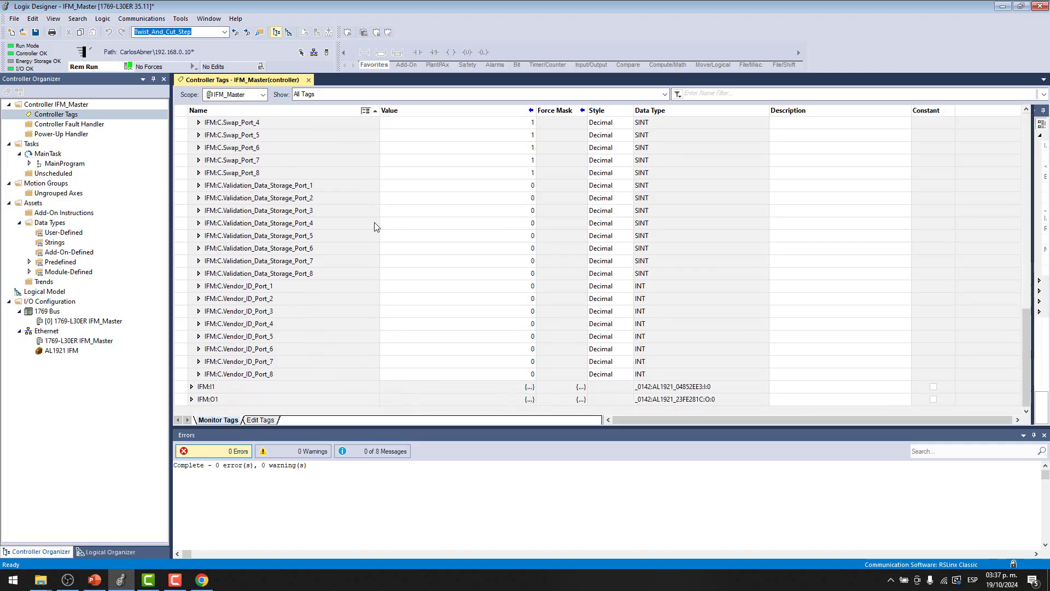
pyautogui.scroll(4, 352, 240)
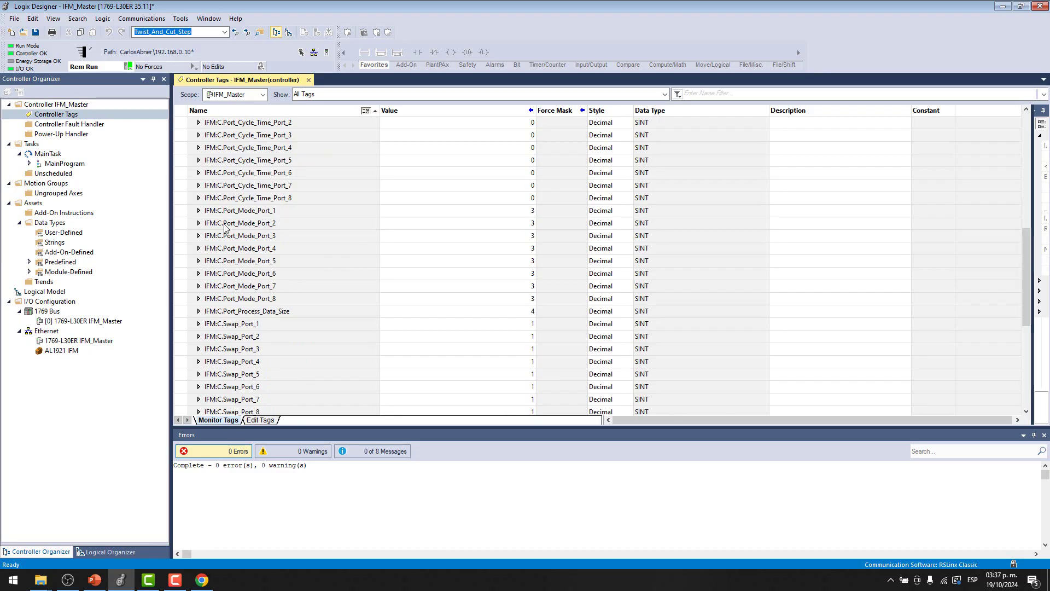
# - Highlight the Port_Mode rows for ports 1 to 8, select Port_Mode_Port_1 and switch to the OBS camera view
pyautogui.moveTo(186, 208); pyautogui.dragTo(186, 296)
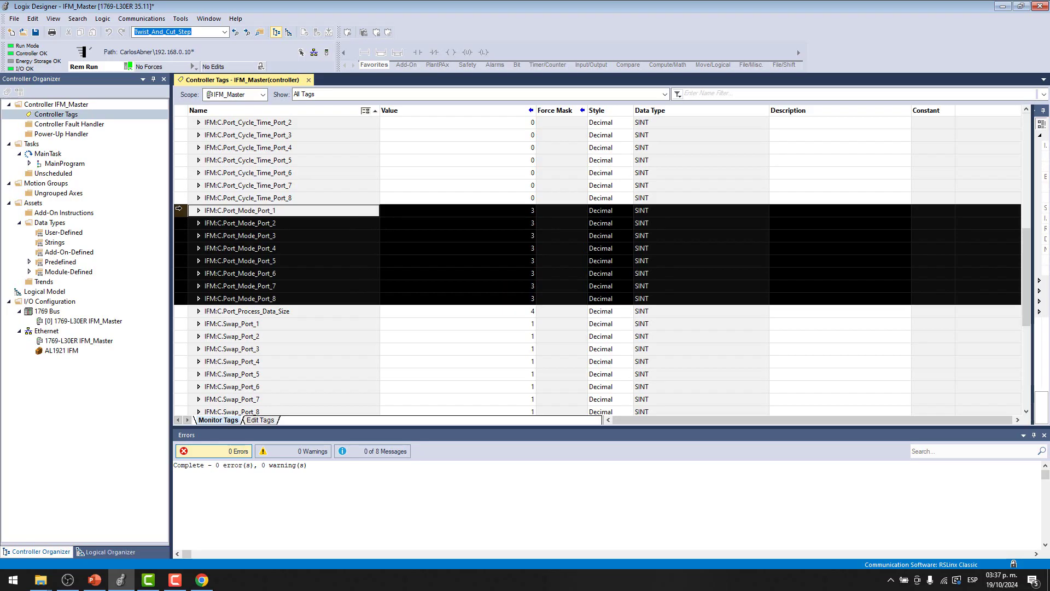
pyautogui.click(186, 210)
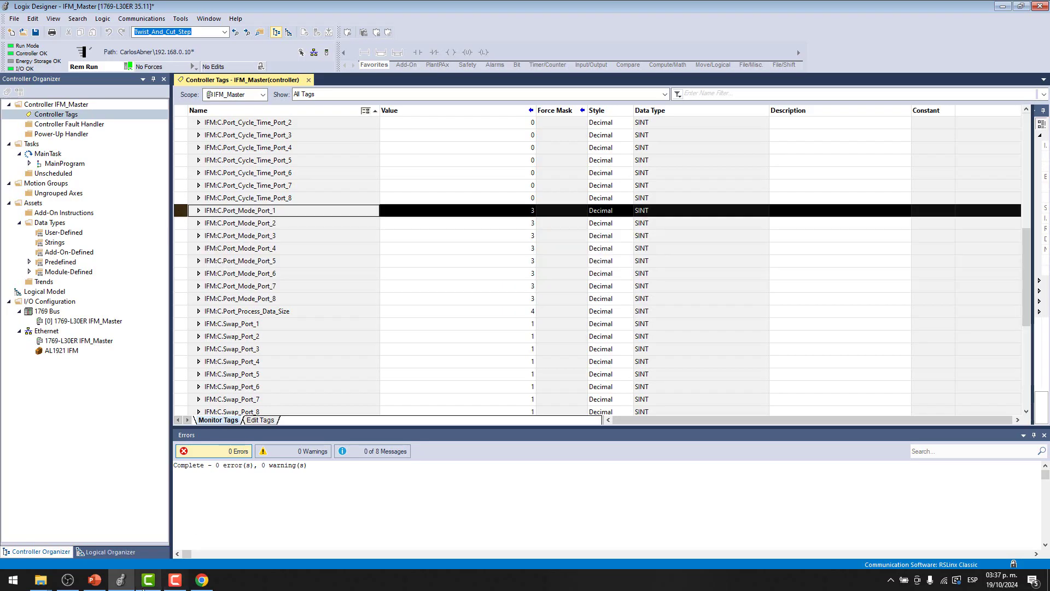
pyautogui.click(69, 587)
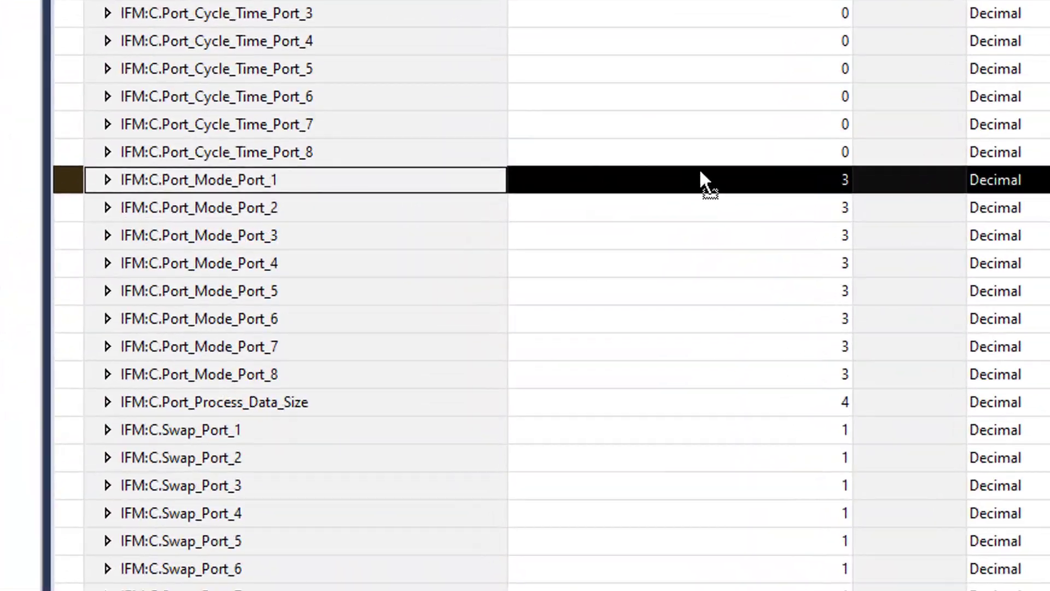
# - Set IFM:C.Port_Mode_Port_1 and IFM:C.Port_Mode_Port_2 to 1, and check the module's port LEDs in the OBS camera view
pyautogui.click(700, 172)
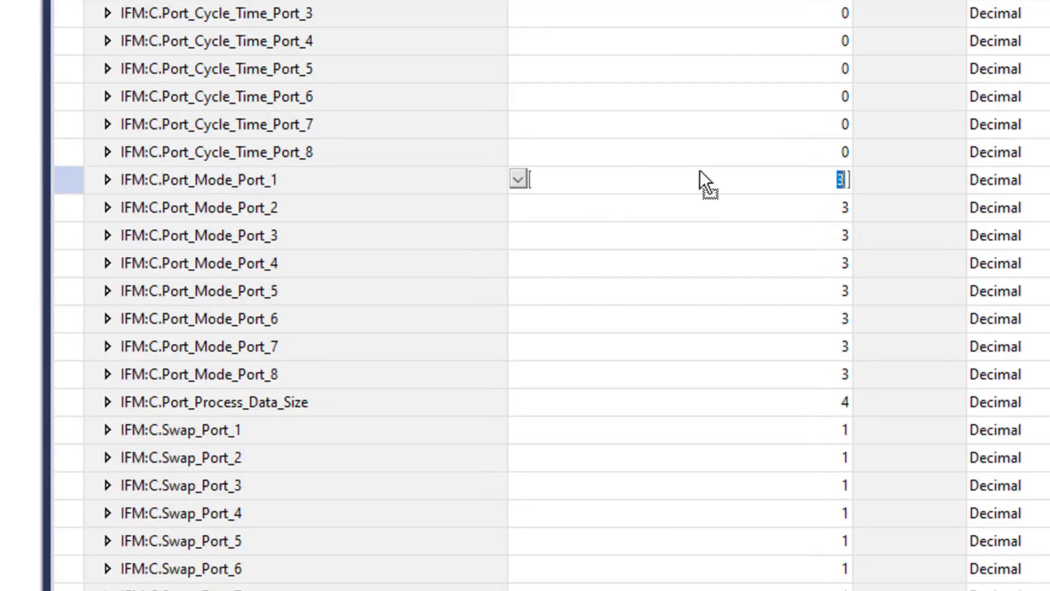
pyautogui.write('1')
pyautogui.click(709, 209)
pyautogui.write('1')
pyautogui.press('Return')
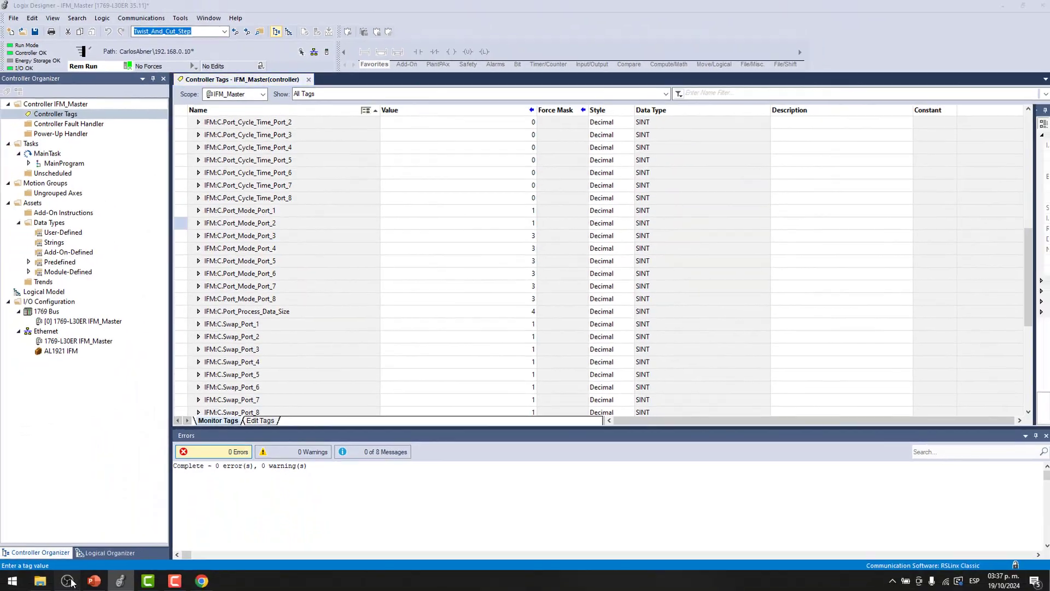
pyautogui.click(70, 581)
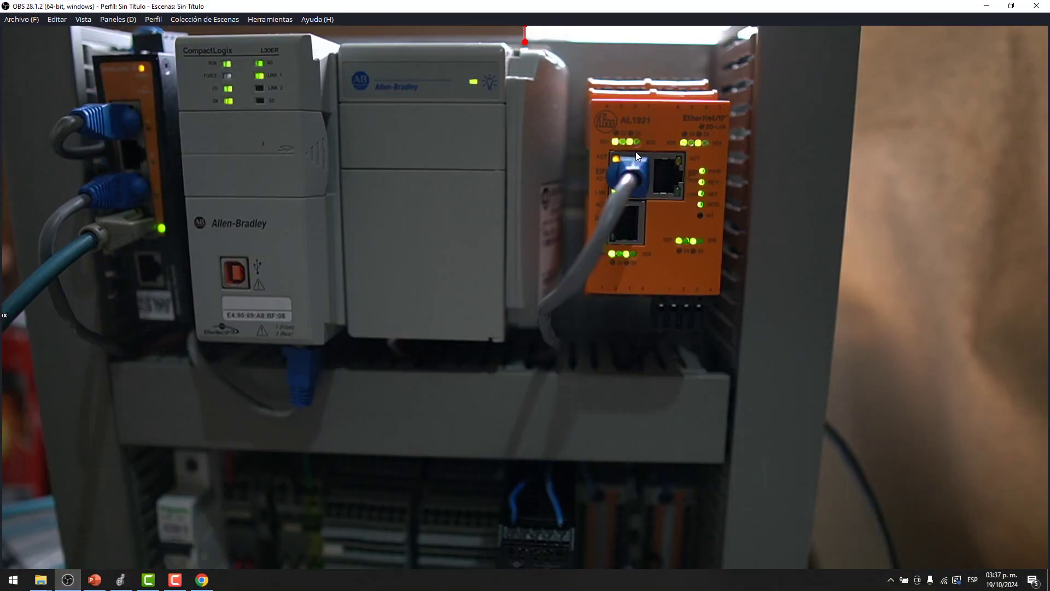
pyautogui.hotkey('alt', 'Tab')
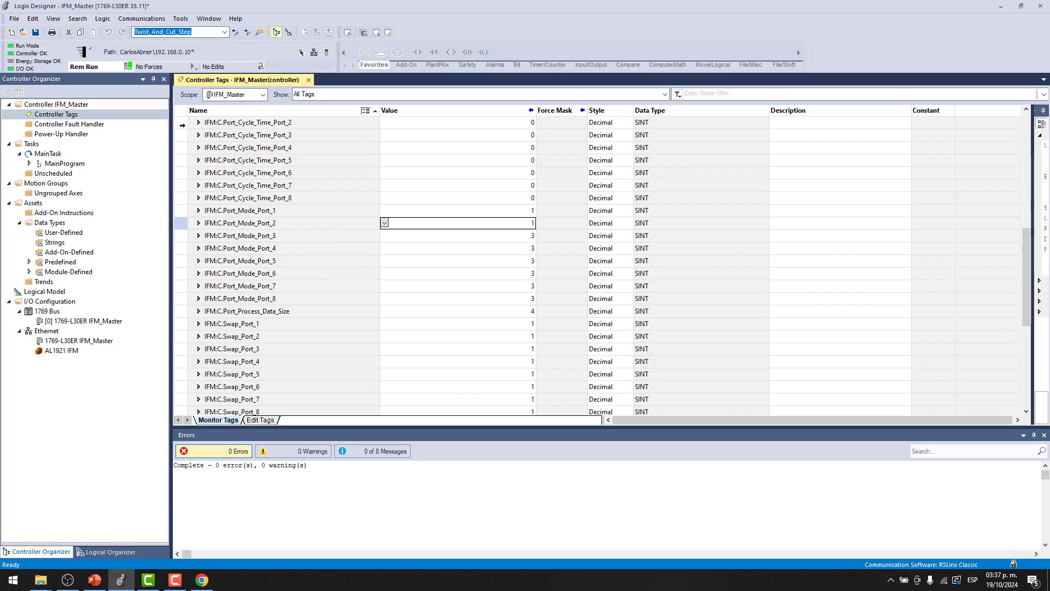
# - Save the project with the current tag values uploaded from the controller, and go offline
pyautogui.click(36, 32)
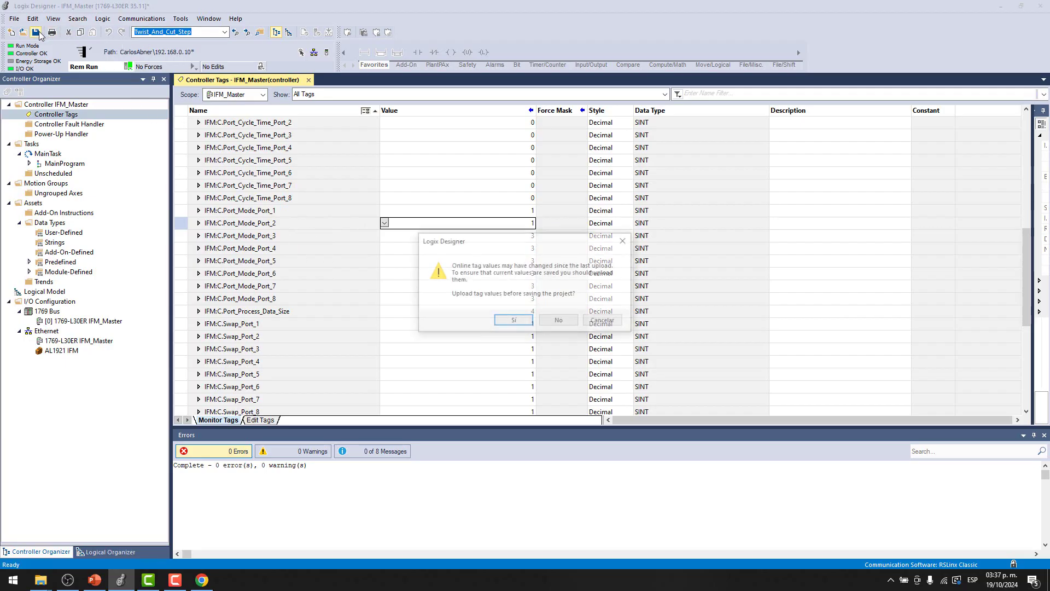
pyautogui.click(514, 320)
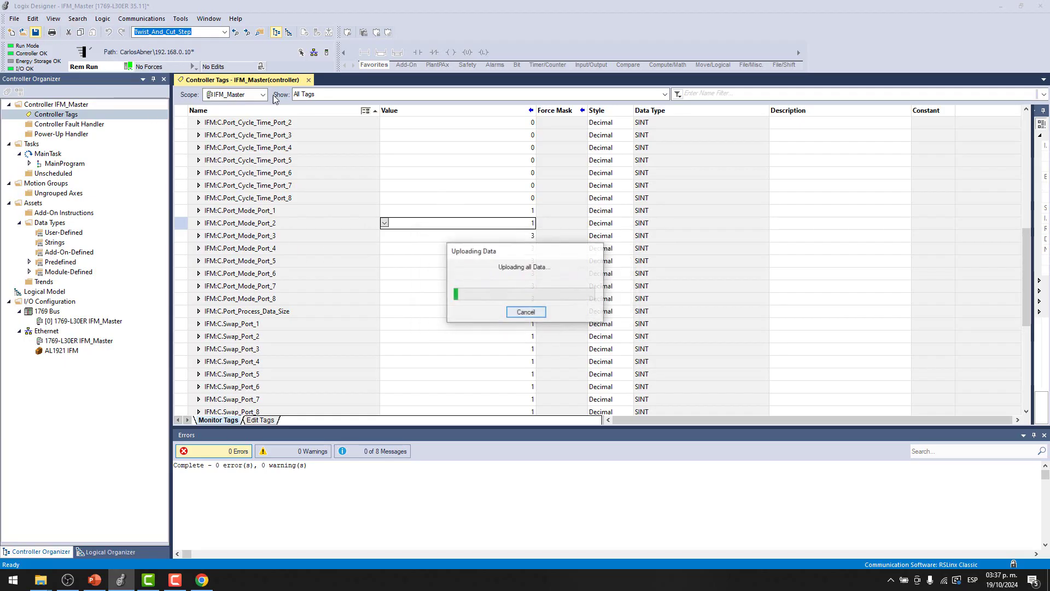
pyautogui.click(129, 67)
pyautogui.click(143, 80)
# - Check the module's LEDs in the OBS camera view, return to Logix Designer and go online with the controller
pyautogui.hotkey('alt', 'Tab')
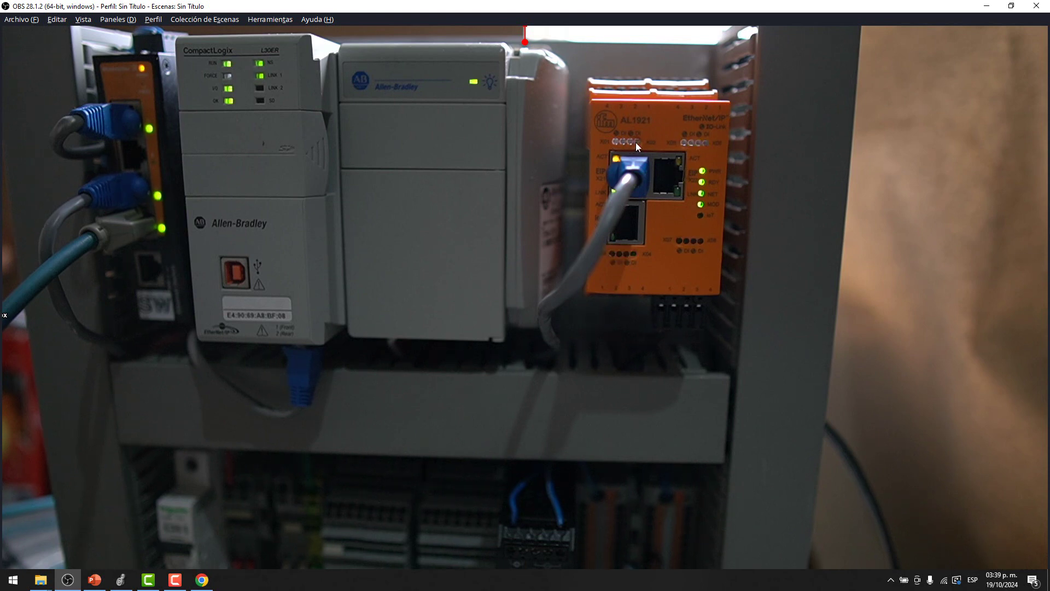
pyautogui.click(126, 583)
pyautogui.scroll(3, 368, 272)
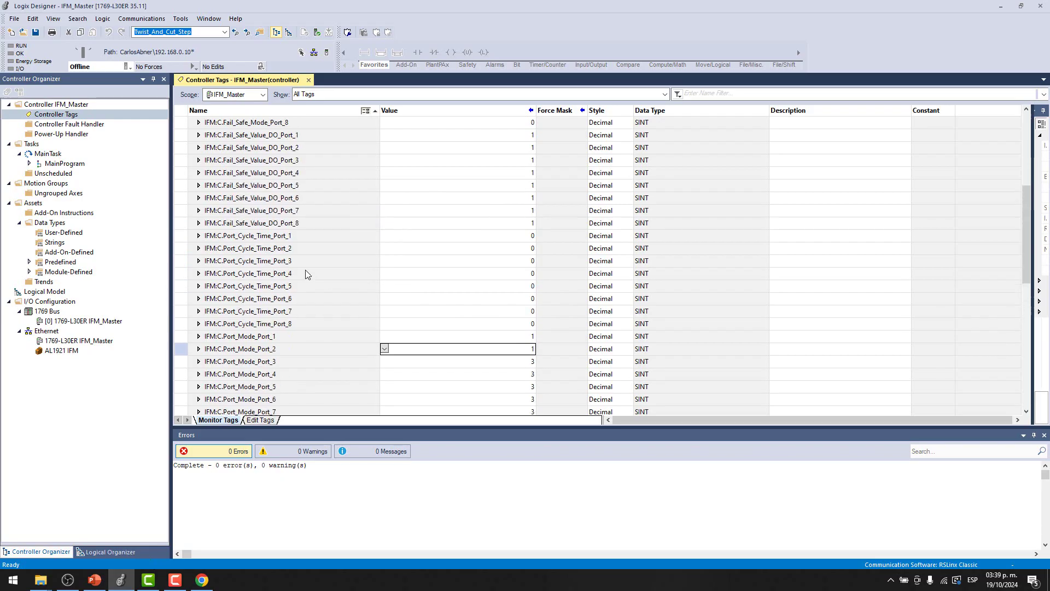
pyautogui.click(126, 67)
pyautogui.click(145, 77)
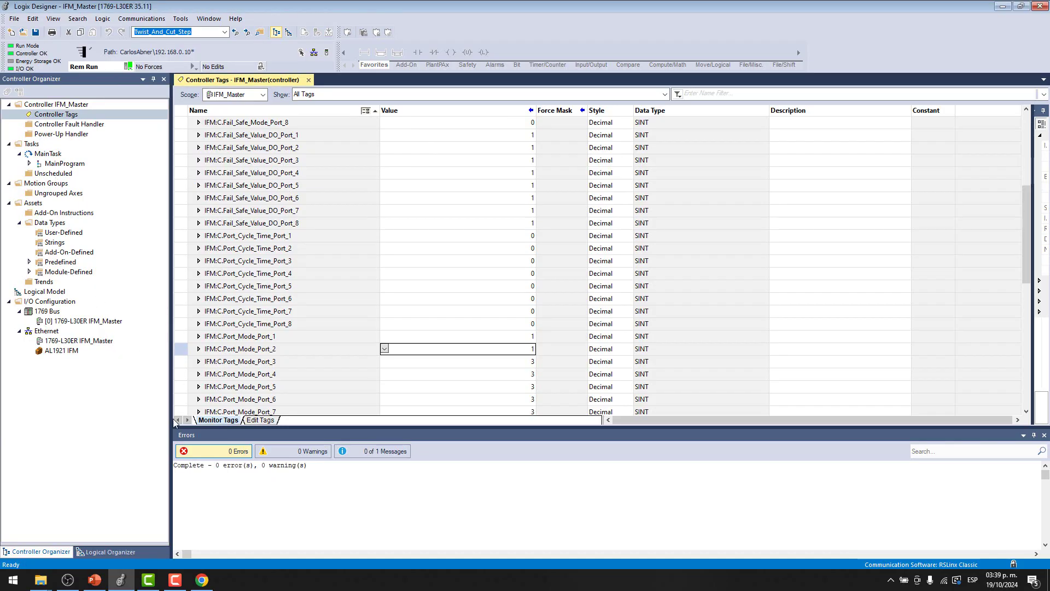
# - Review the start of the IFM:C tags, and open the AL1921 module's properties at its identification and status information
pyautogui.scroll(2, 224, 252)
pyautogui.scroll(4, 229, 217)
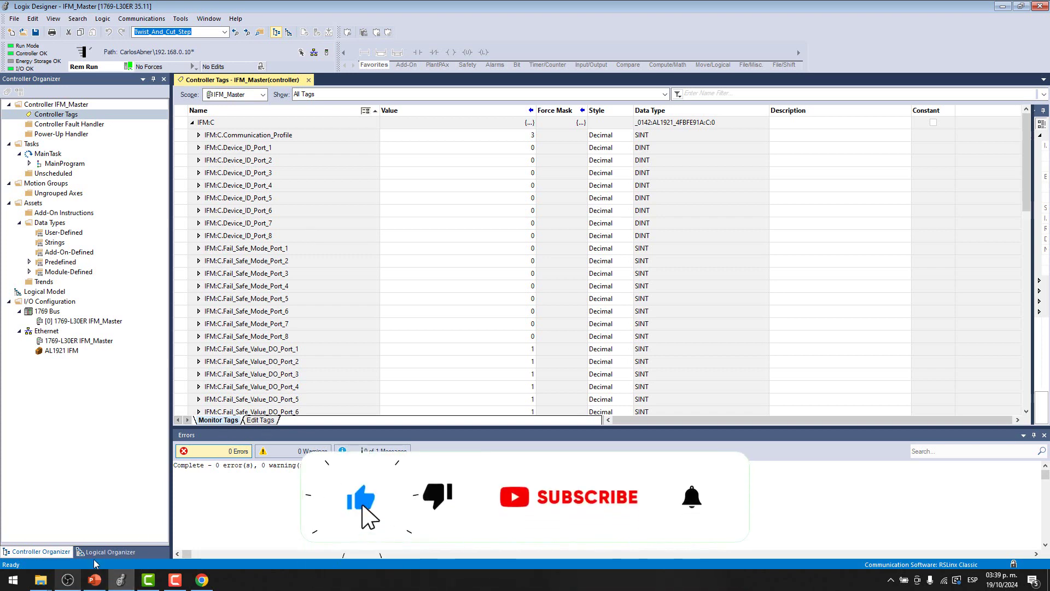
pyautogui.doubleClick(63, 350)
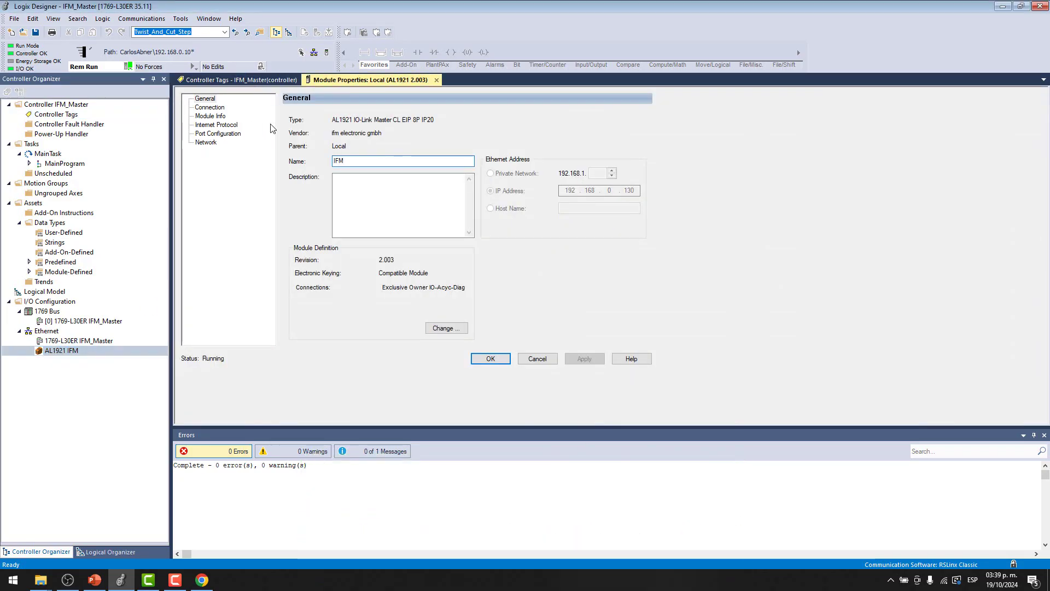
pyautogui.click(213, 117)
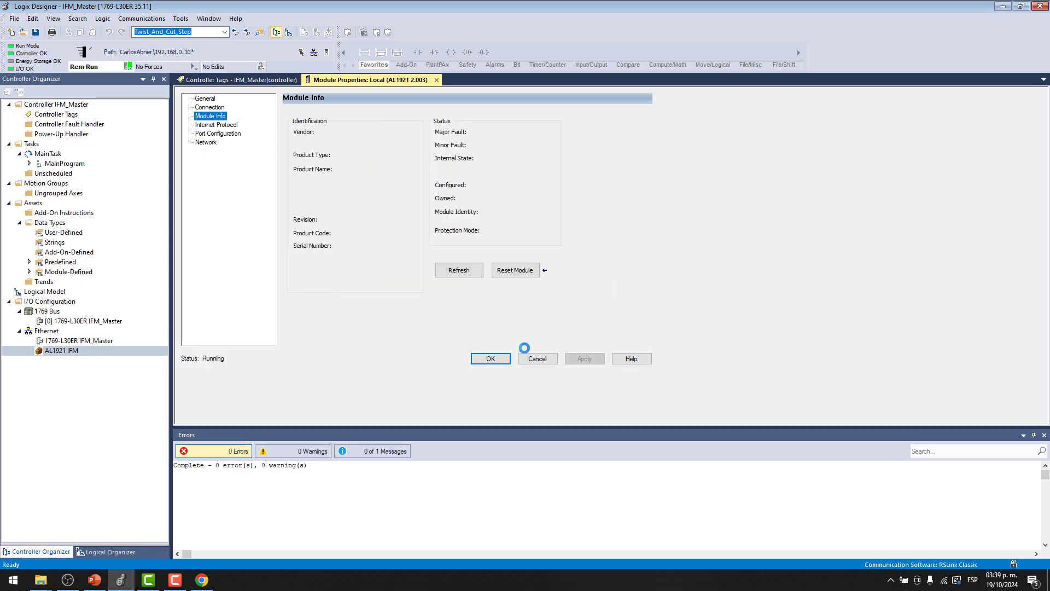